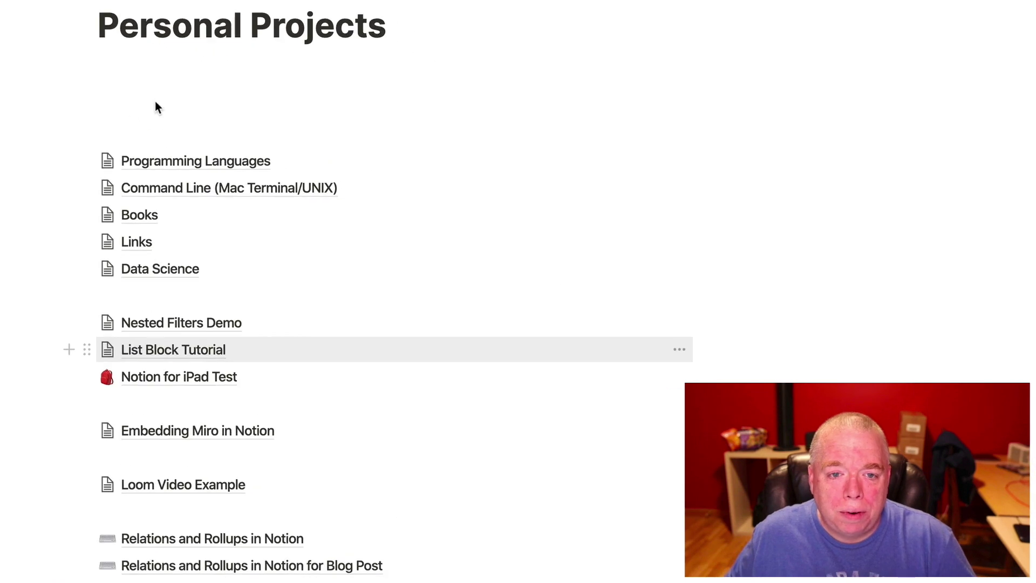
On the empty line under the title, try /page and [[, then clear both attempts.
left_click(170, 77)
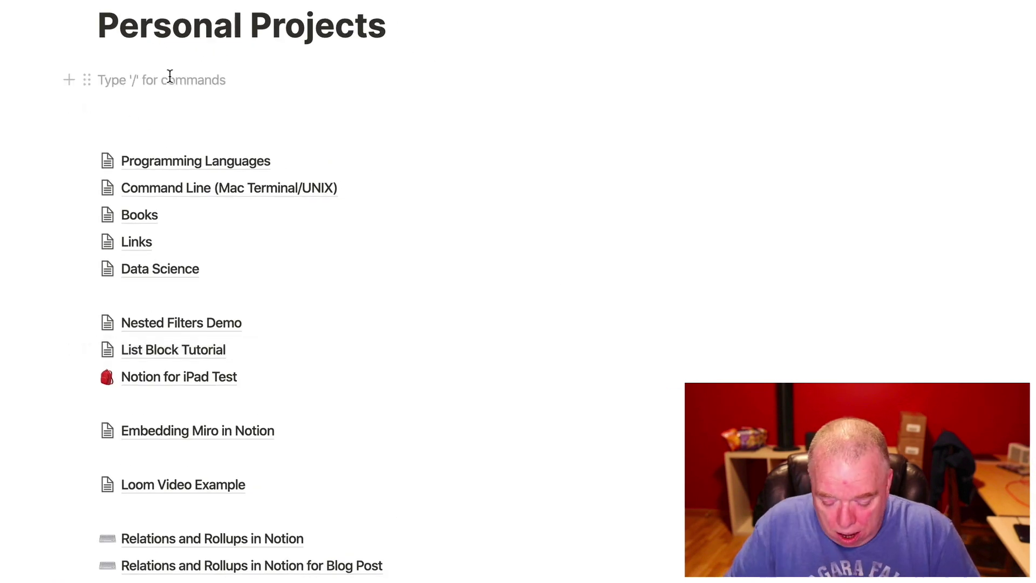
type("/page")
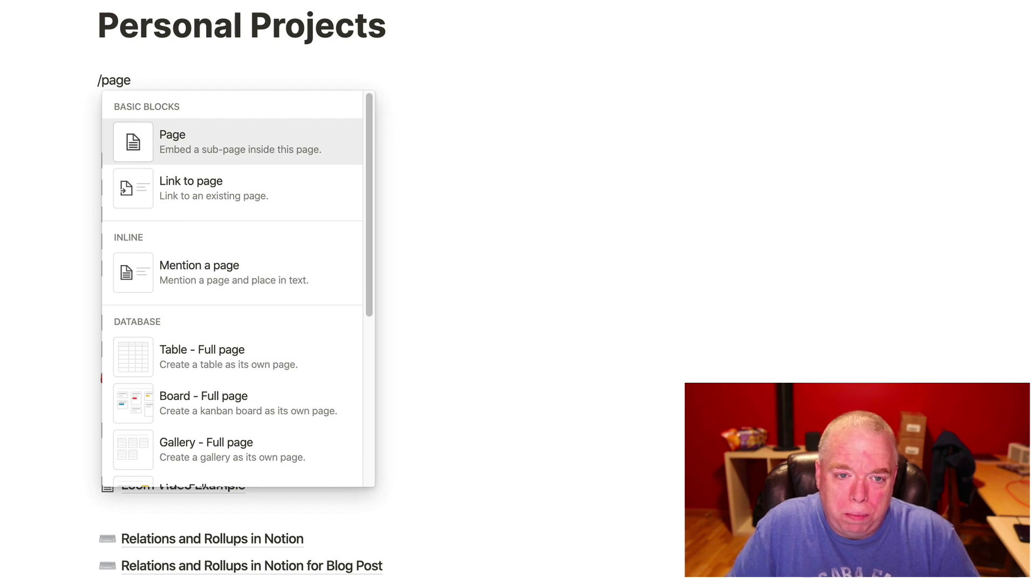
key("BackSpace")
key("BackSpace")
key("BackSpace")
key("BackSpace")
key("BackSpace")
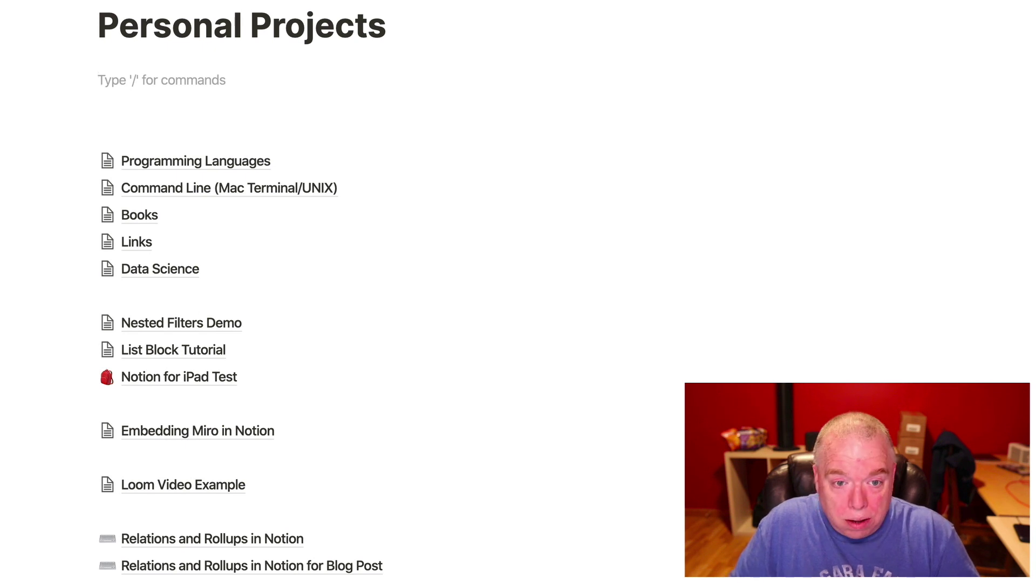
type("[[")
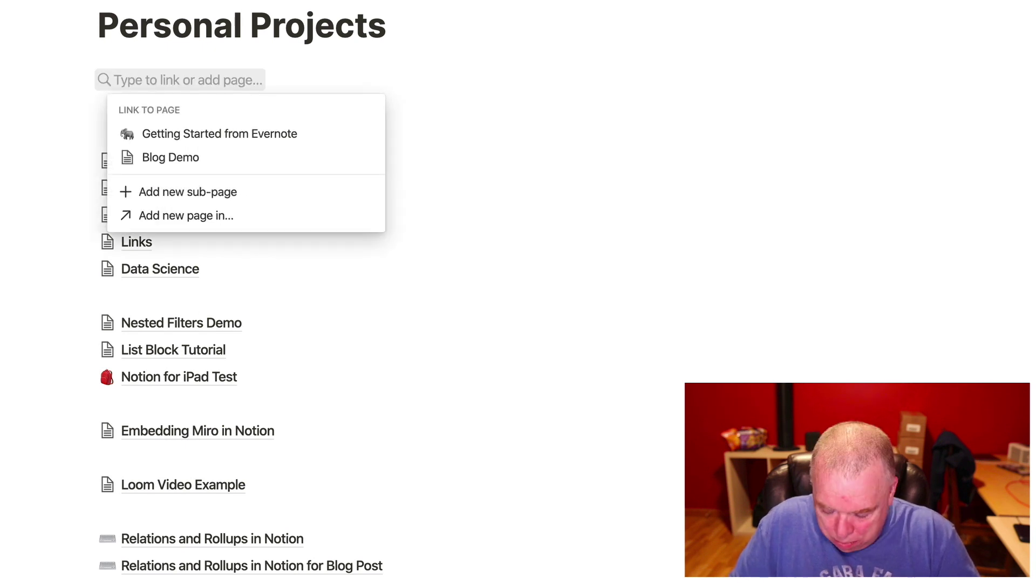
key("Escape")
key("BackSpace")
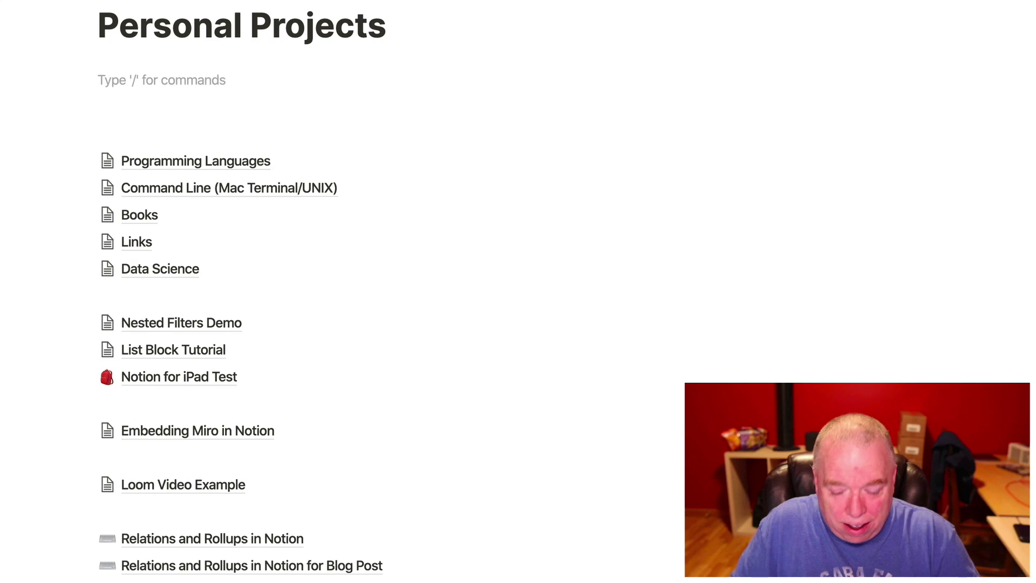
type("[")
key("BackSpace")
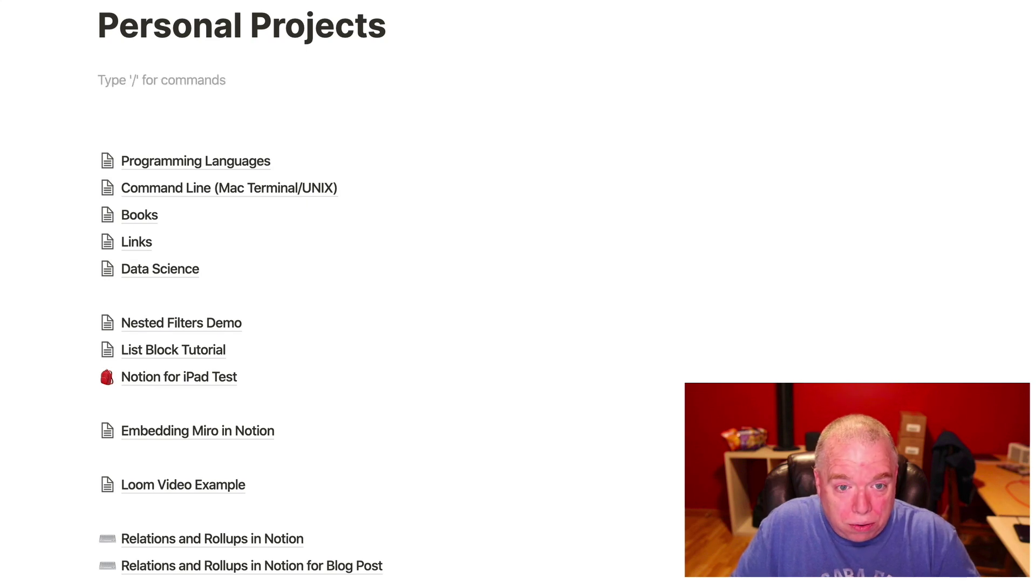
Bring up the [[ link-or-add-page menu and create a new sub-page from it.
type("[[")
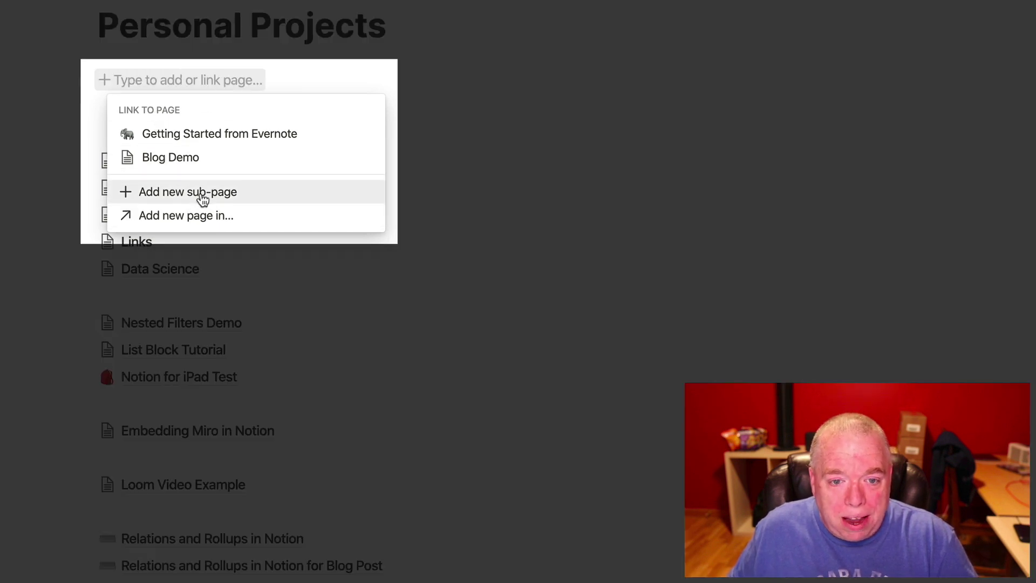
mouse_move(202, 199)
mouse_move(207, 223)
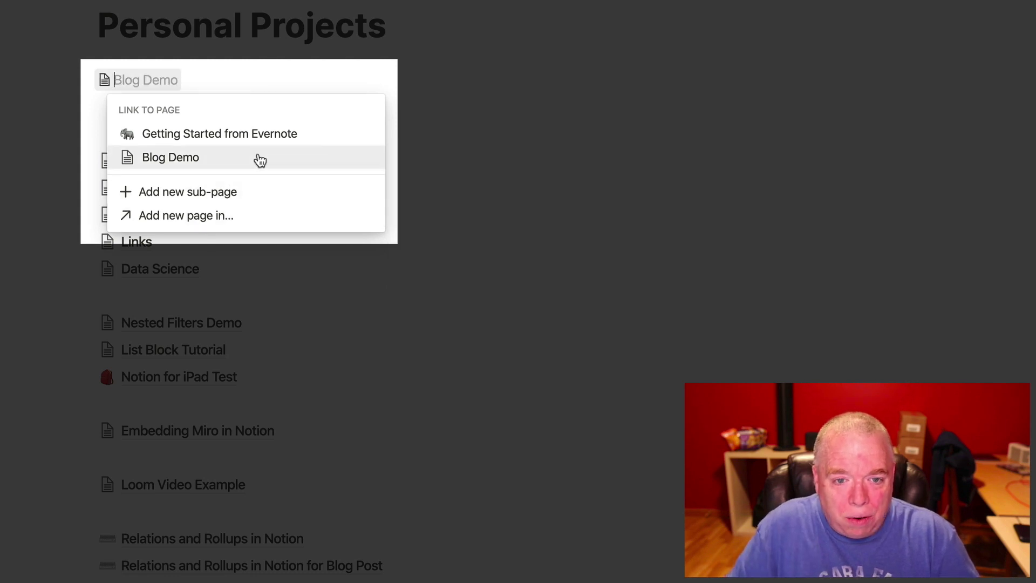
left_click(244, 193)
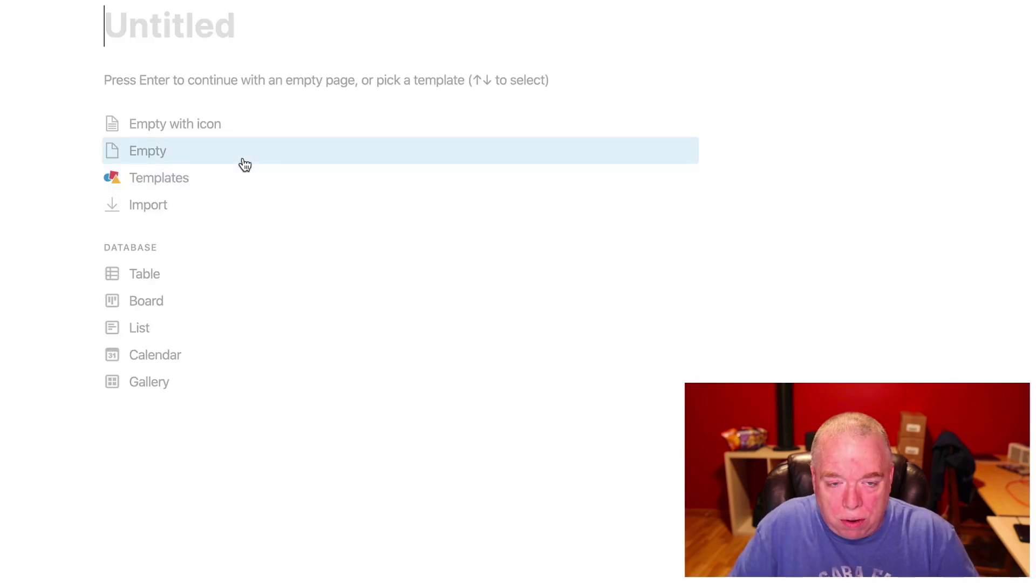
Title the sub-page 'Sample Page' and write 'I am learning the' plus an @R mention of R Programming Language.
type("Sample Page")
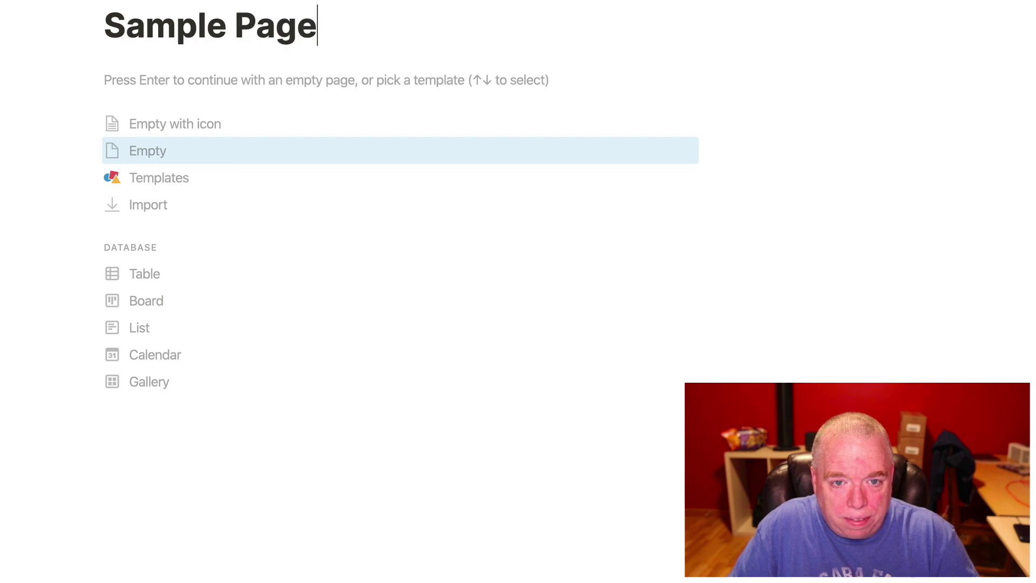
key("Return")
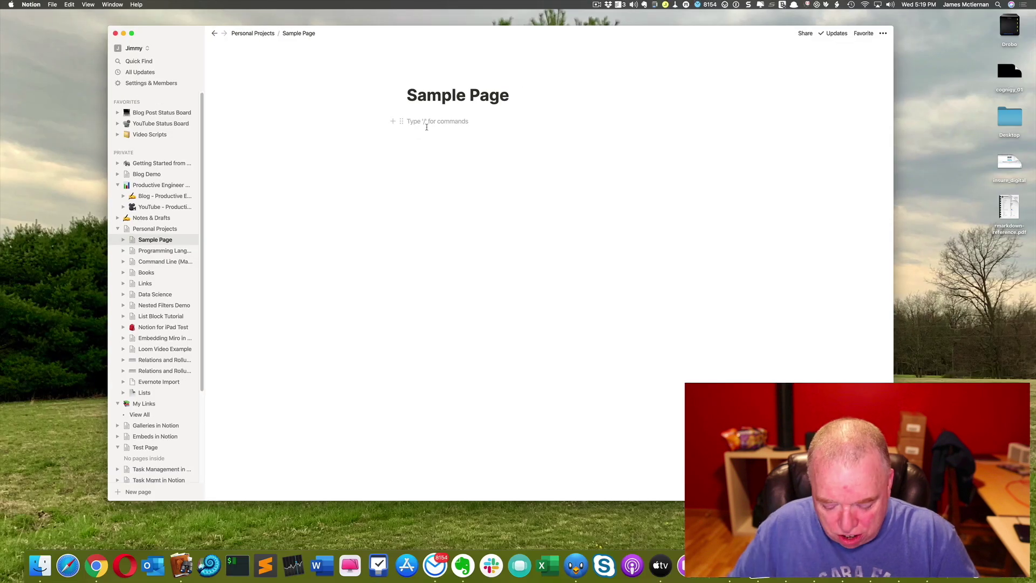
type("Thi")
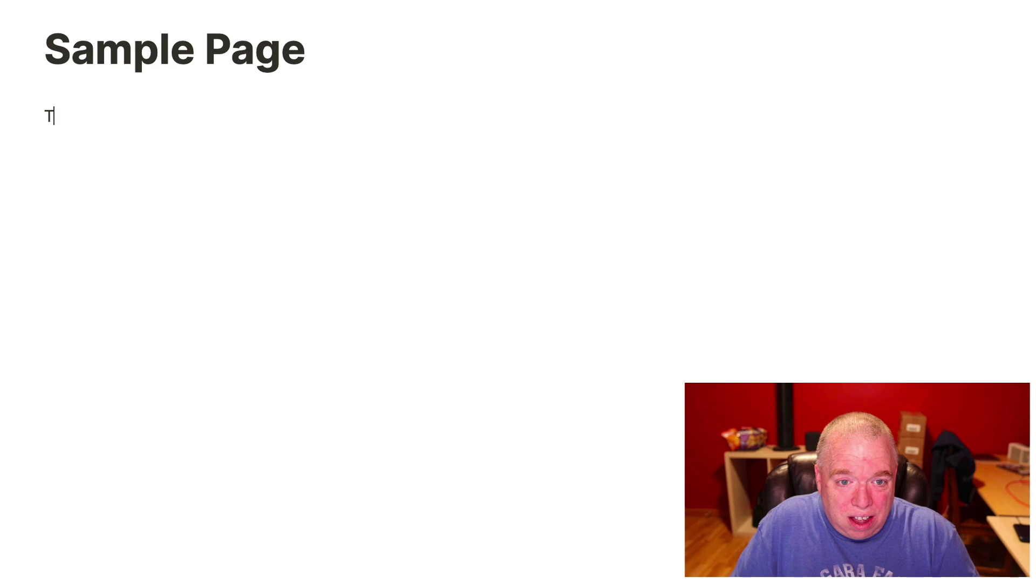
key("BackSpace")
type("I am learning the")
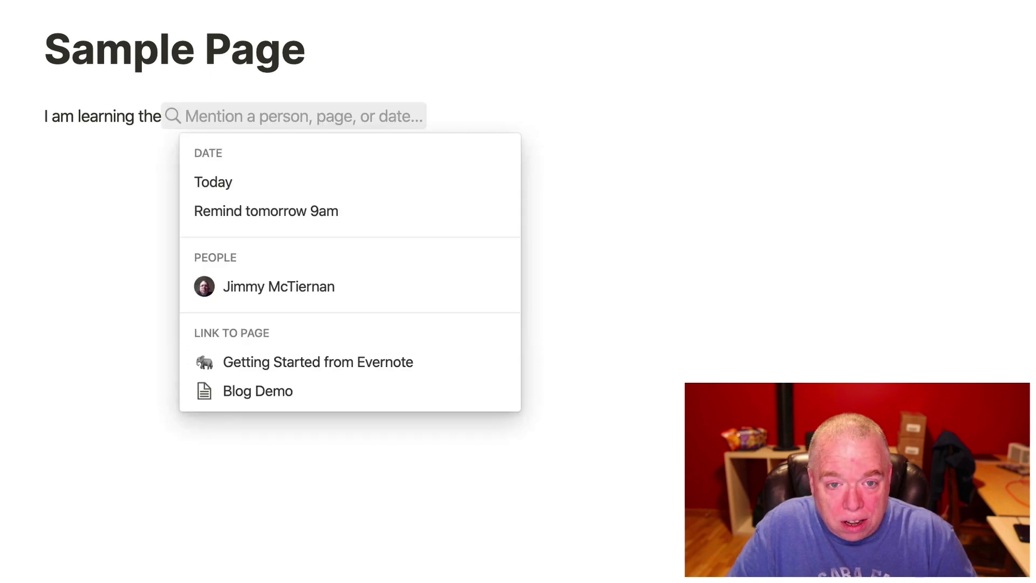
type("R")
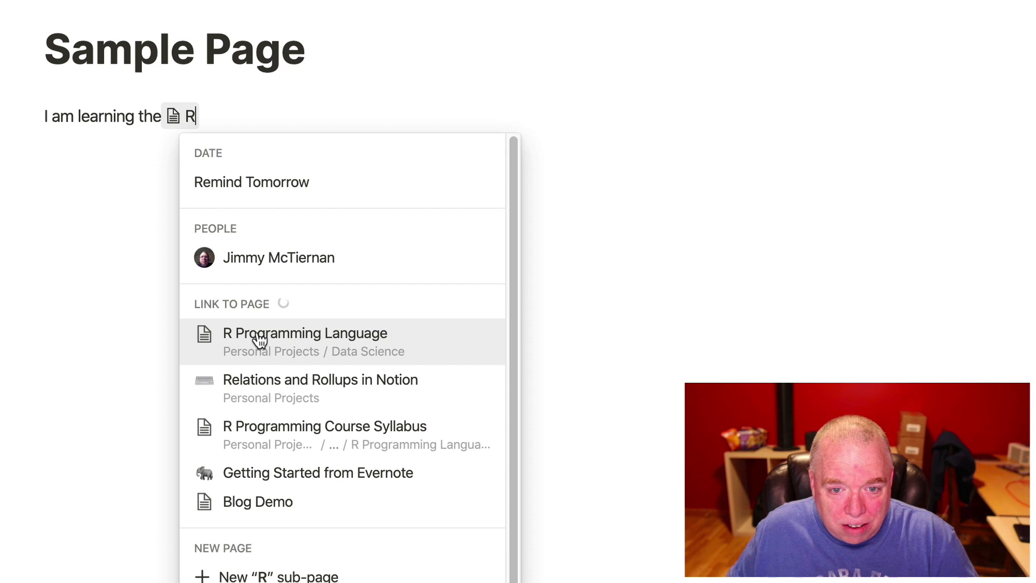
left_click(291, 341)
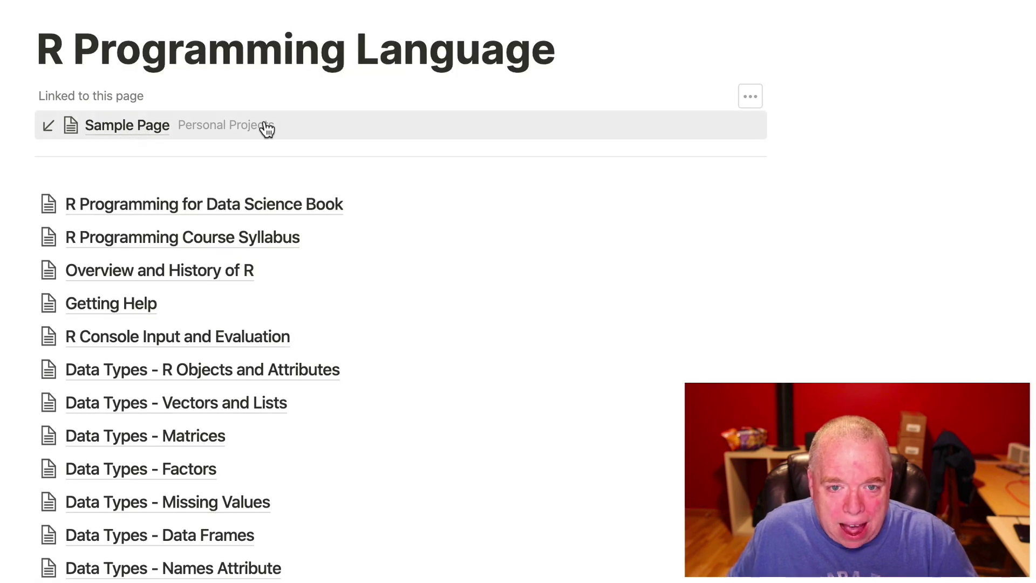
Return to Sample Page and end its sentence with a period.
left_click(132, 125)
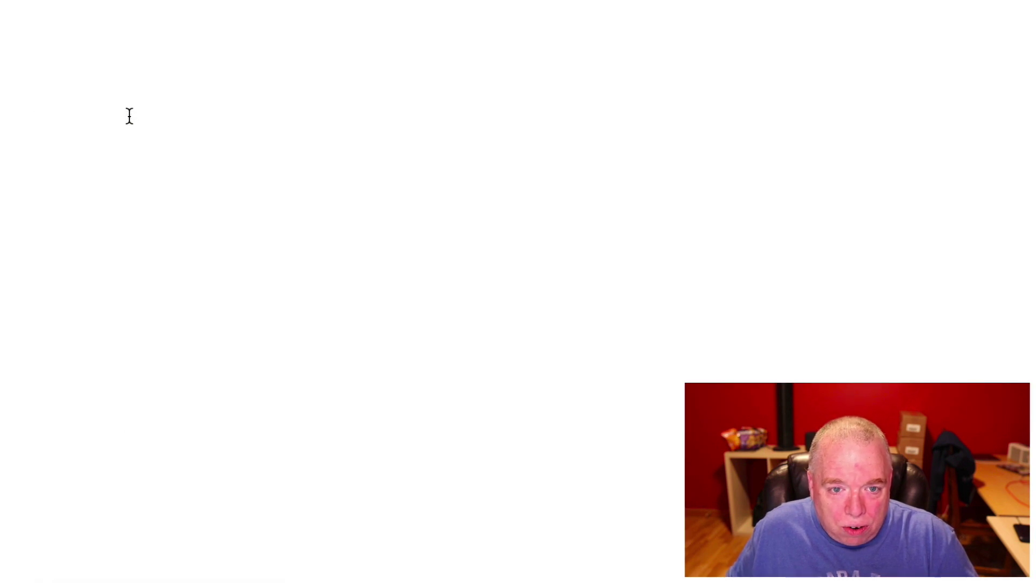
left_click(483, 313)
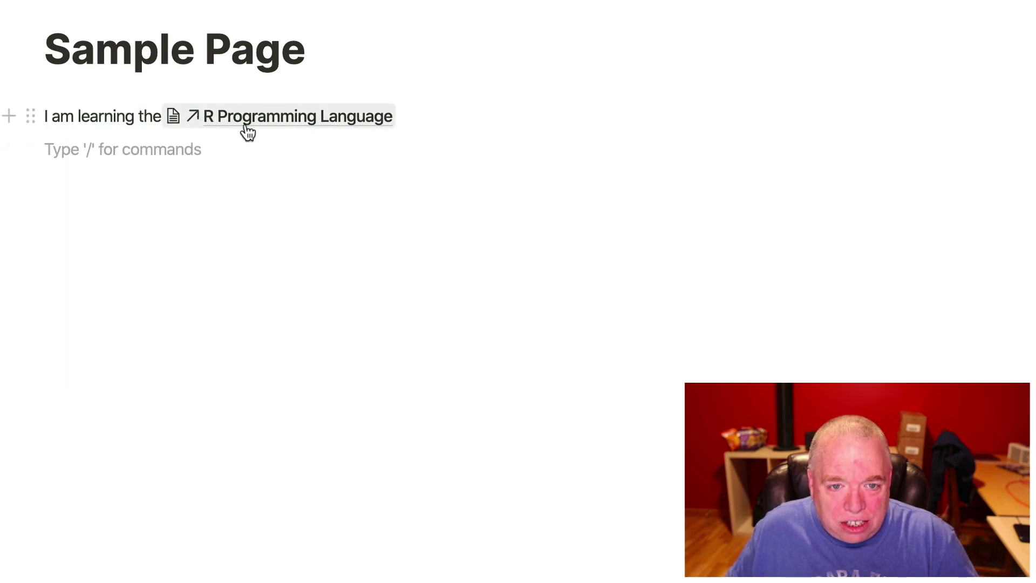
left_click(410, 113)
type(".")
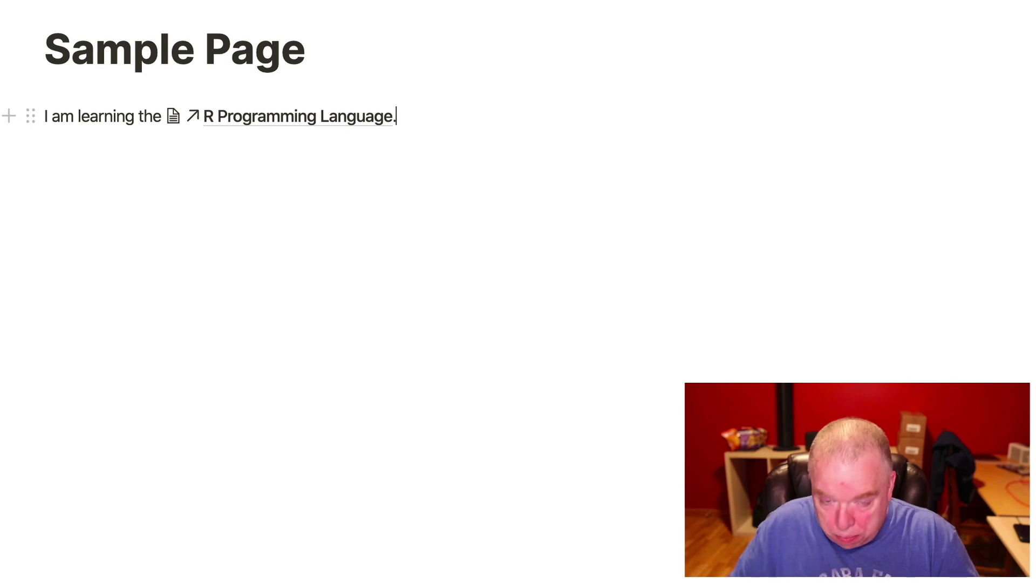
Hide the backlinks list on the R Programming Language page.
left_click(257, 120)
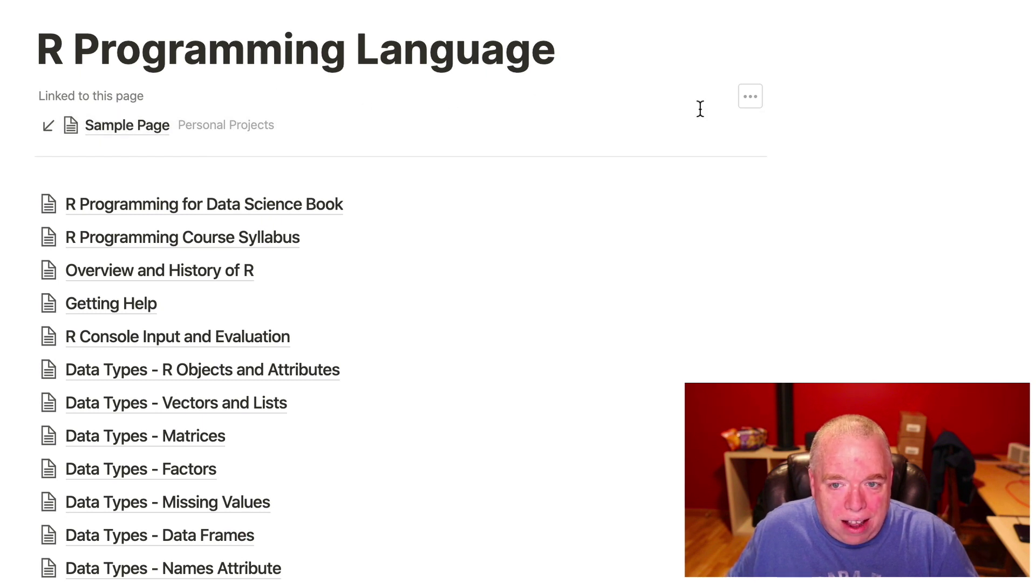
left_click(754, 101)
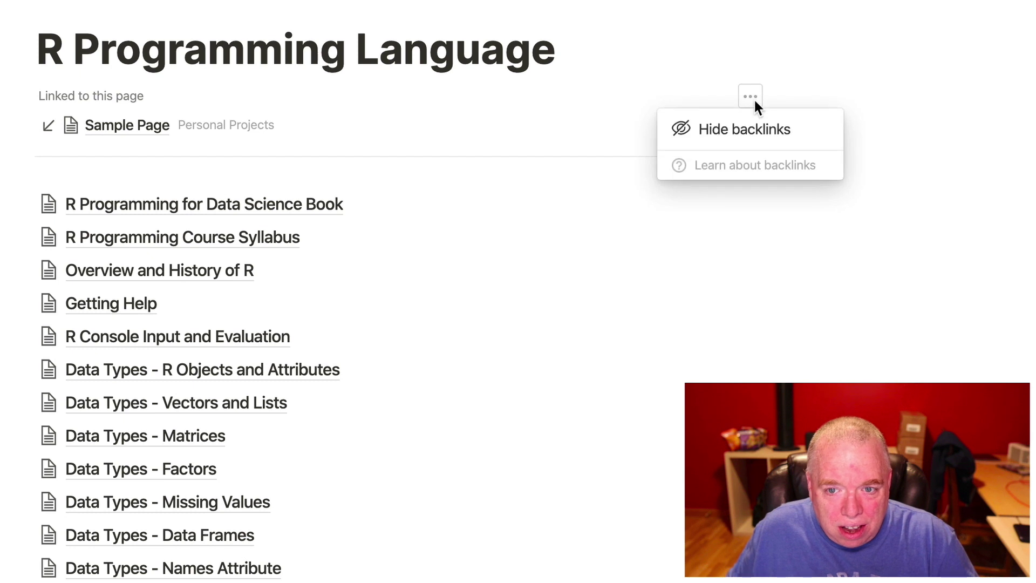
left_click(755, 129)
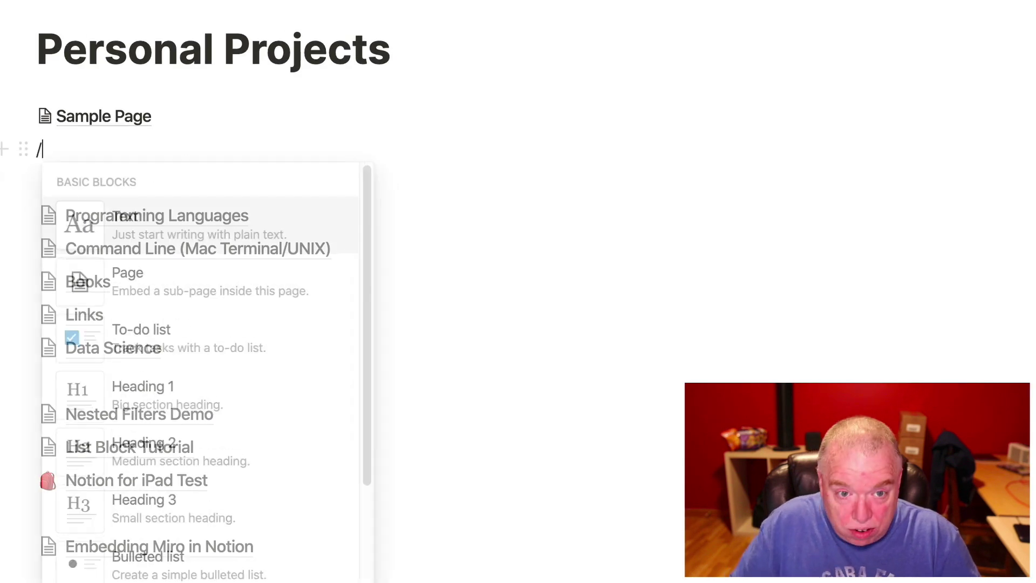
Insert a 'Page 2' sub-page with /page, mention R Programming Language in it, and open that page.
type("page")
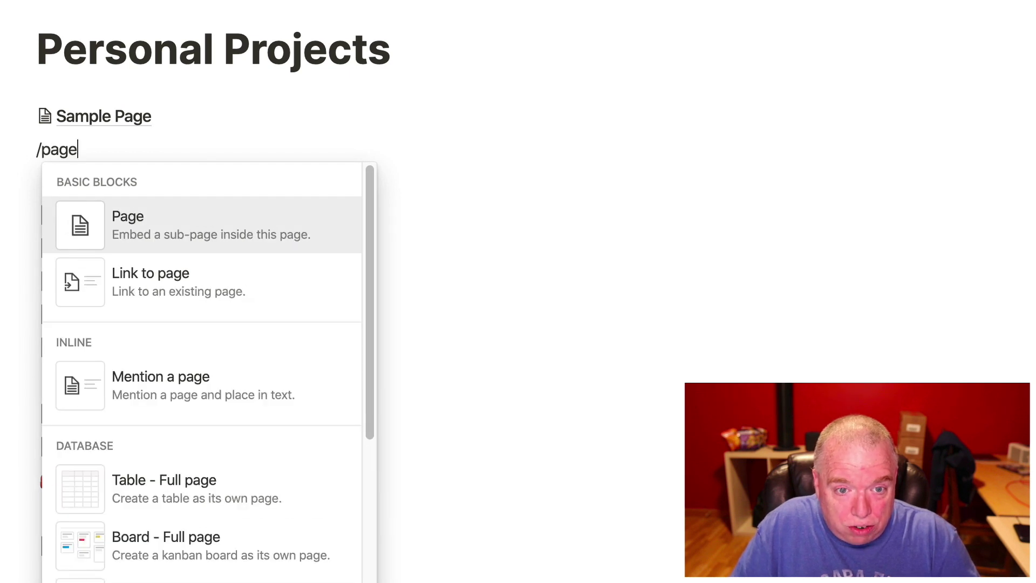
key("Return")
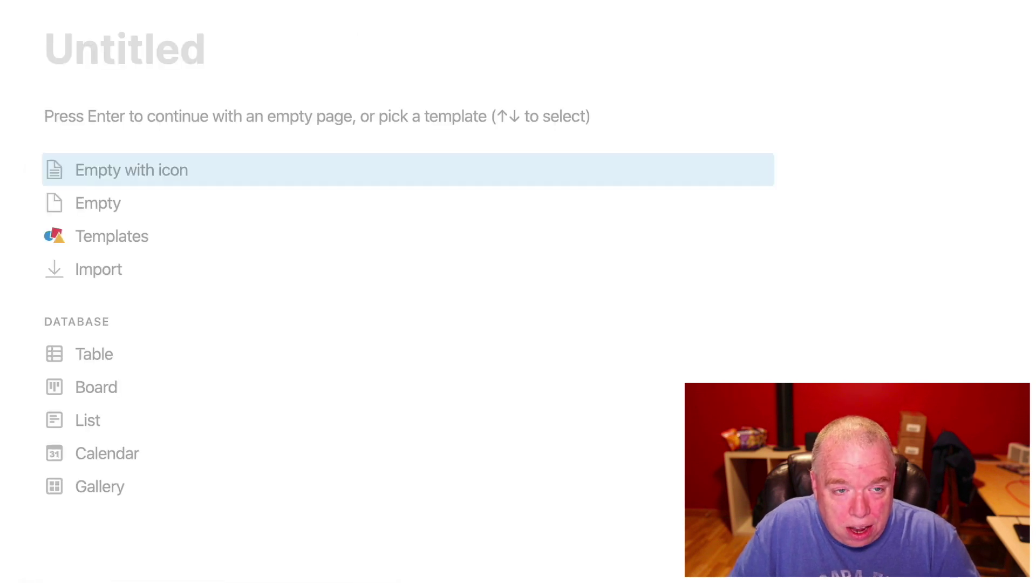
type("Page 2")
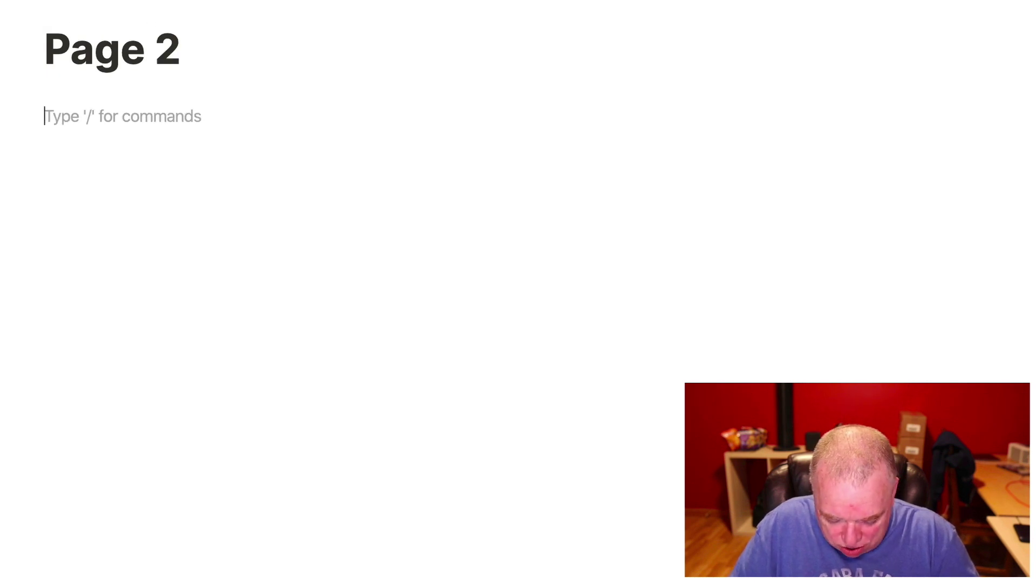
type("@")
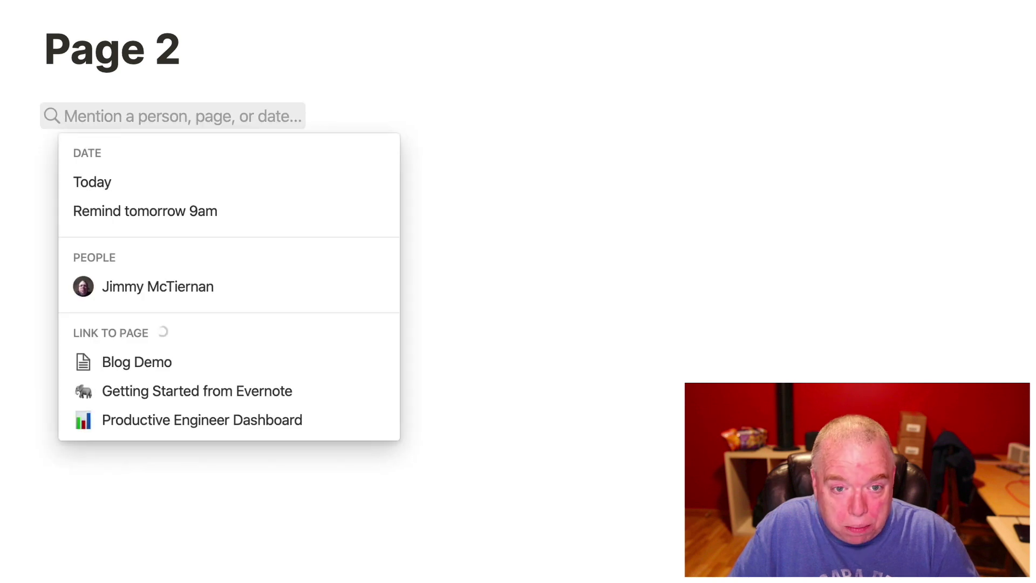
type("R")
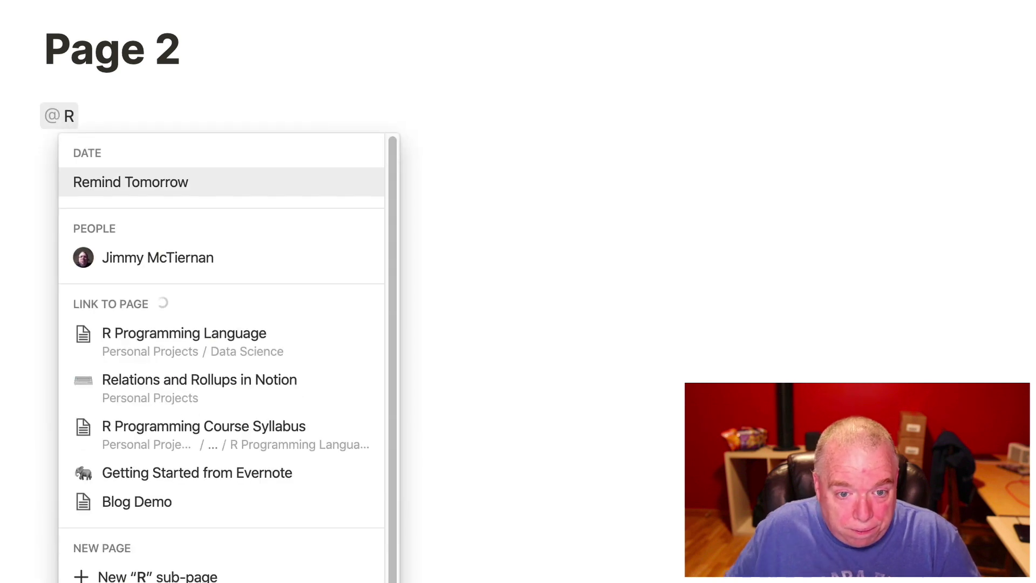
left_click(198, 345)
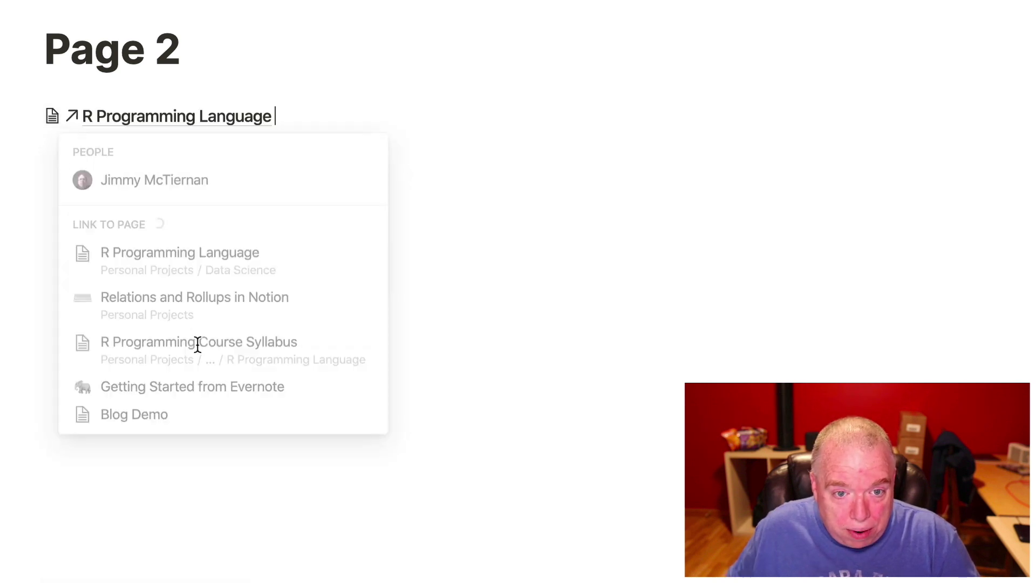
left_click(168, 110)
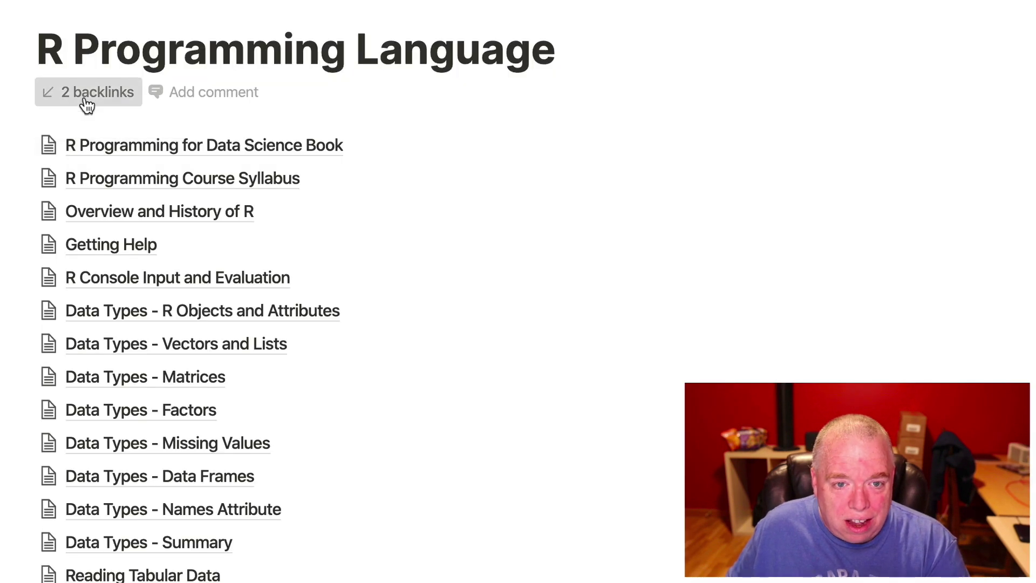
Show R Programming Language's 2 backlinks, then open Sample Page at the line below its sentence.
left_click(85, 101)
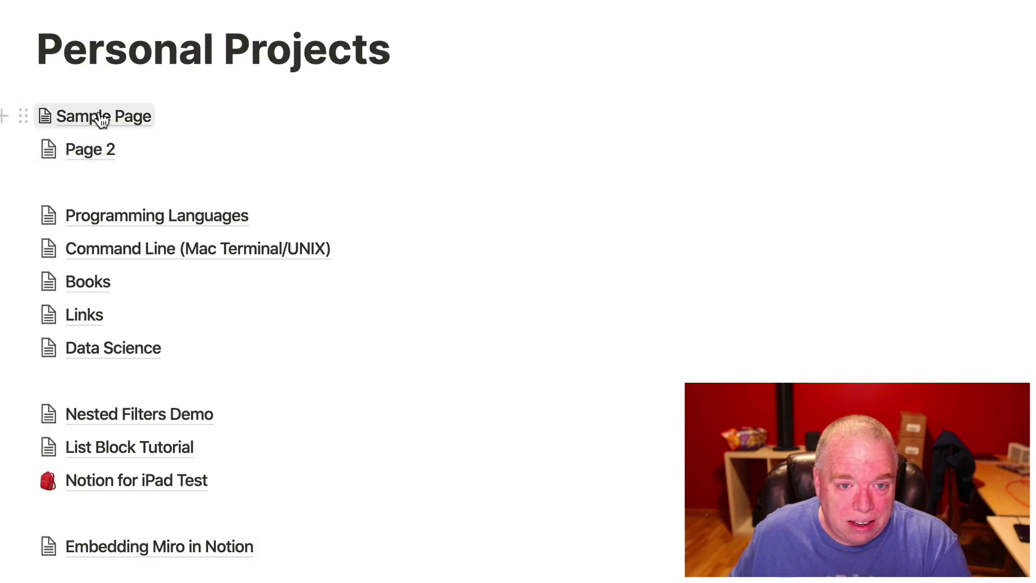
left_click(102, 119)
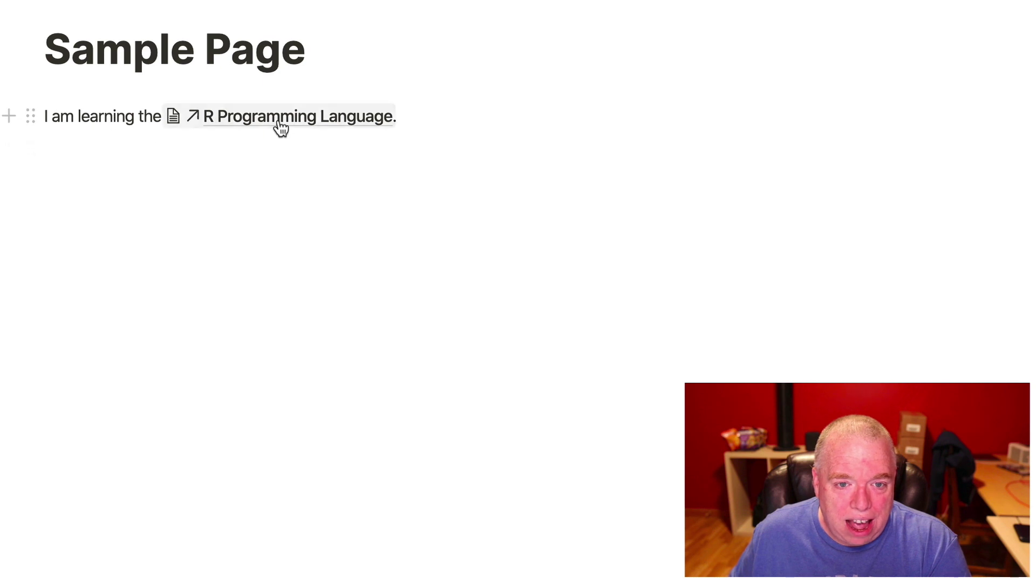
left_click(191, 207)
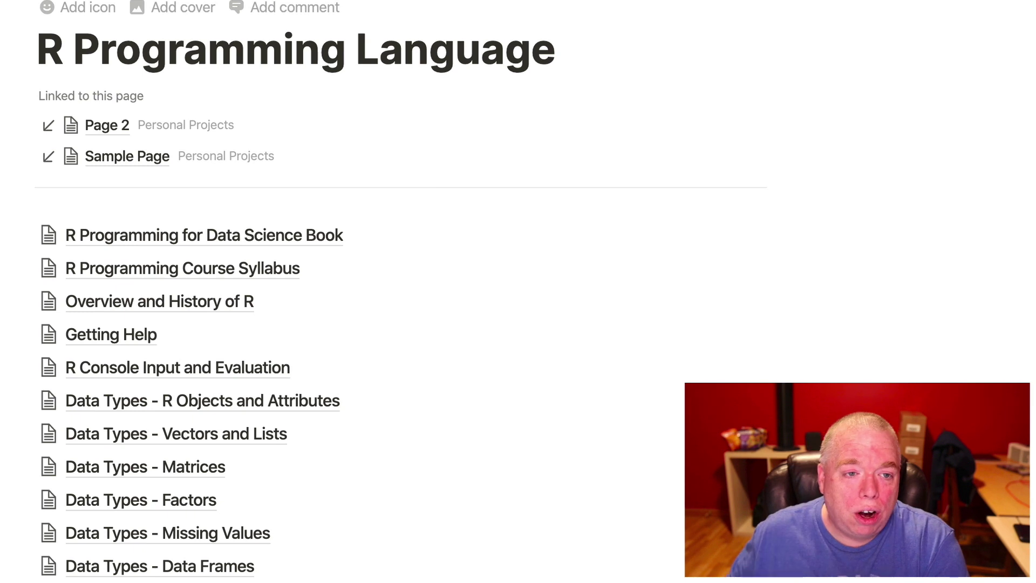
Under Page 2, use [[ 'Add new page in...' to create a page in Test Page, then open it.
key("super+bracketleft")
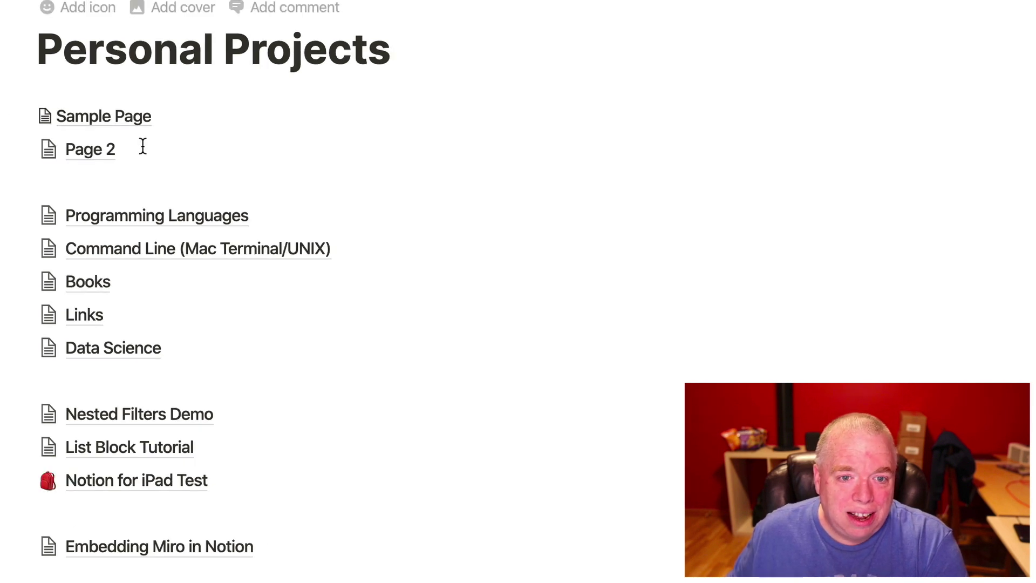
left_click(106, 182)
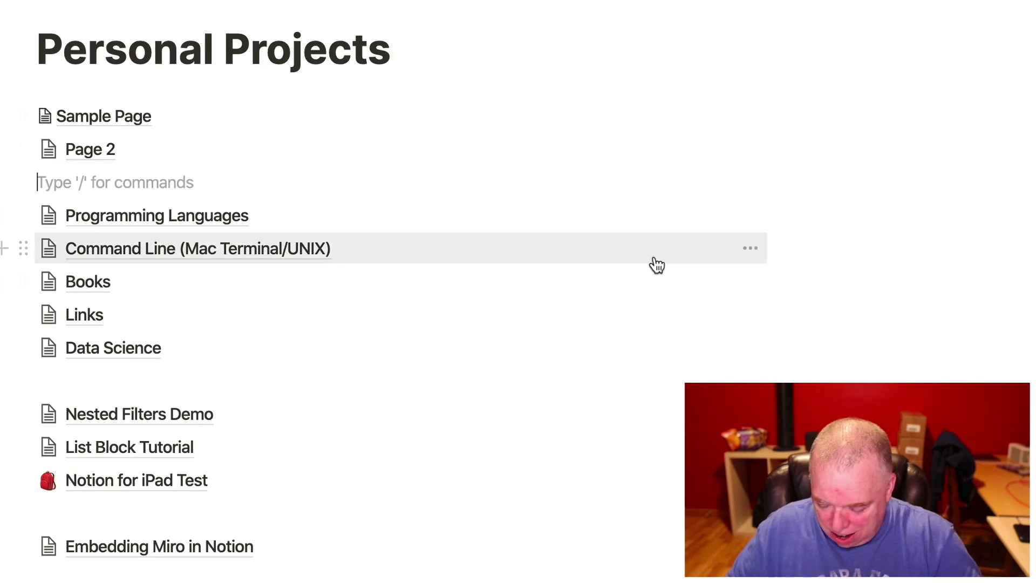
type("[[")
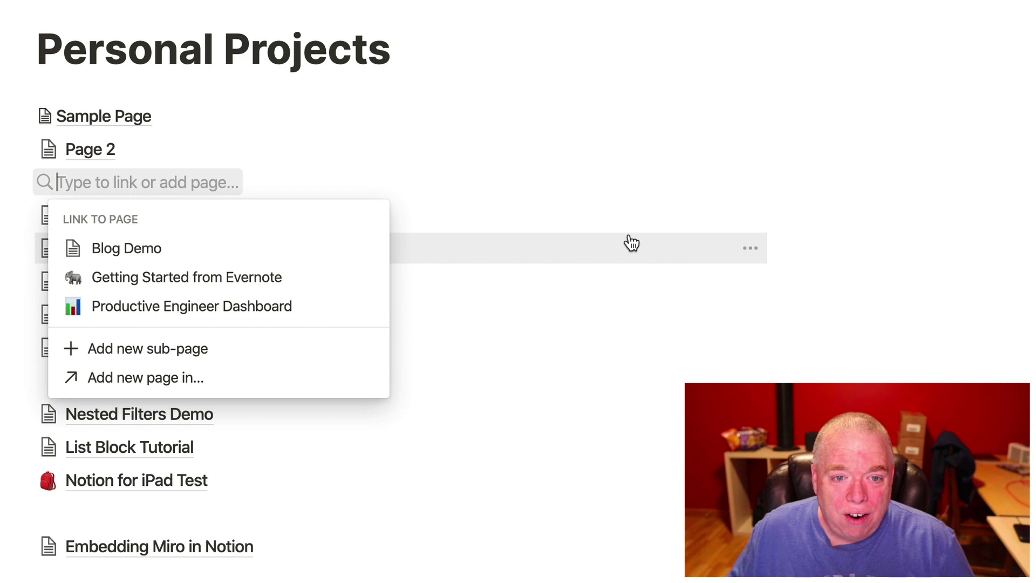
mouse_move(111, 386)
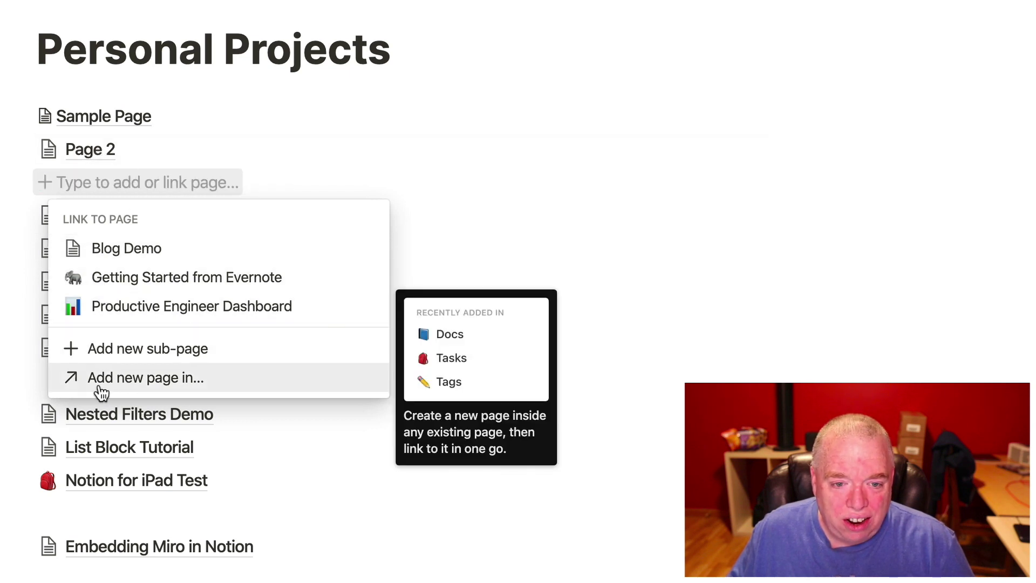
left_click(162, 389)
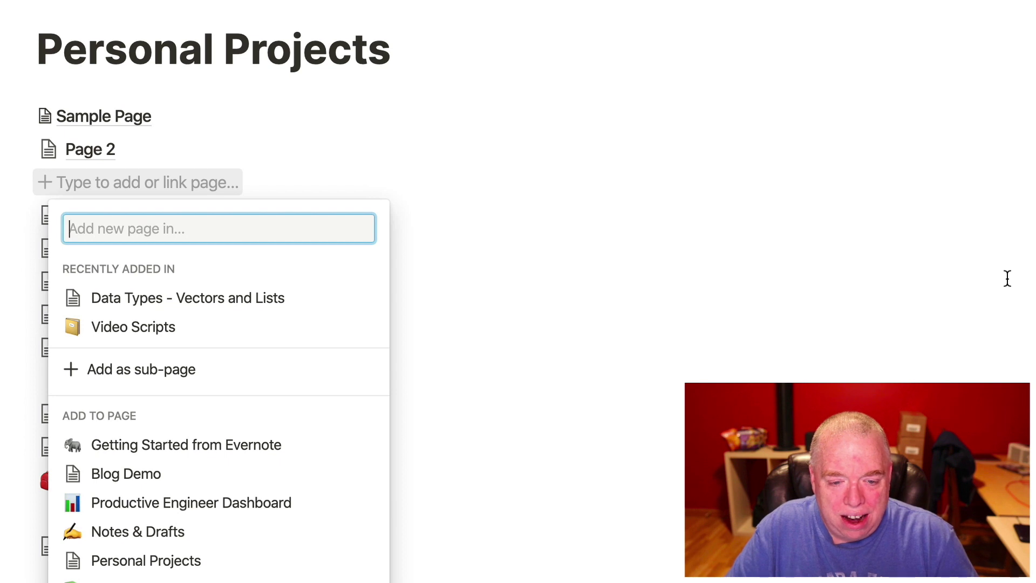
type("Test")
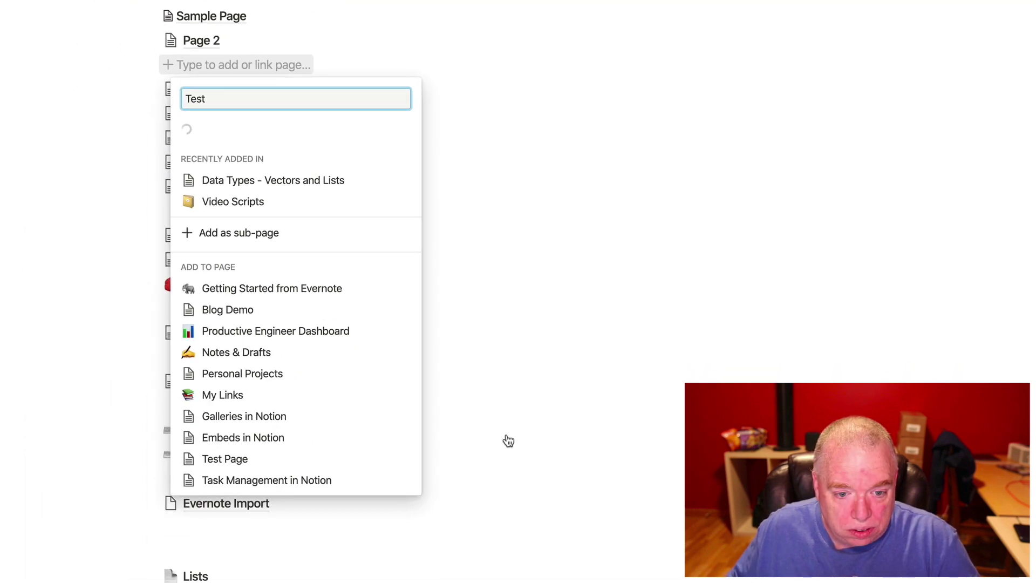
left_click(248, 464)
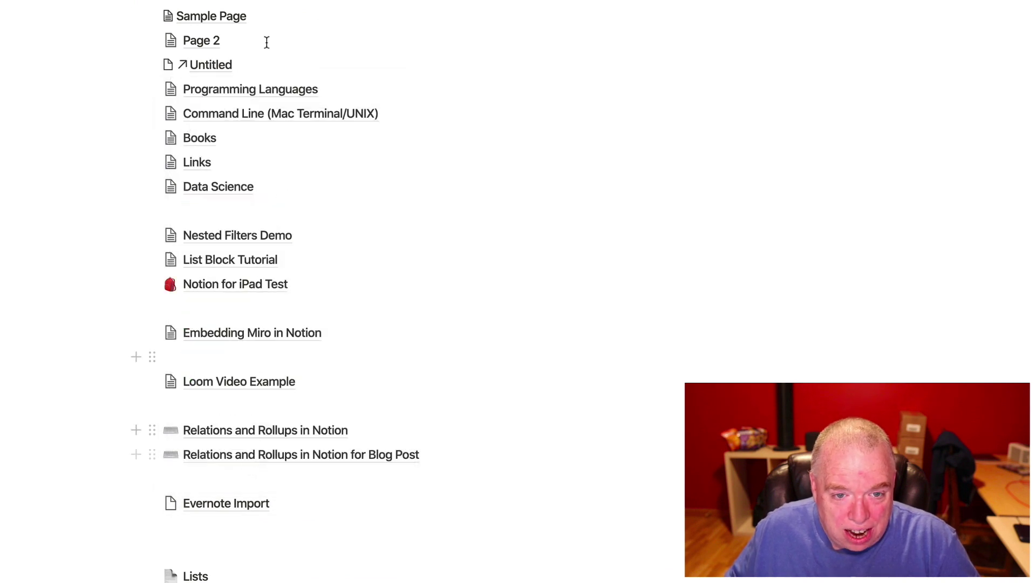
left_click(221, 66)
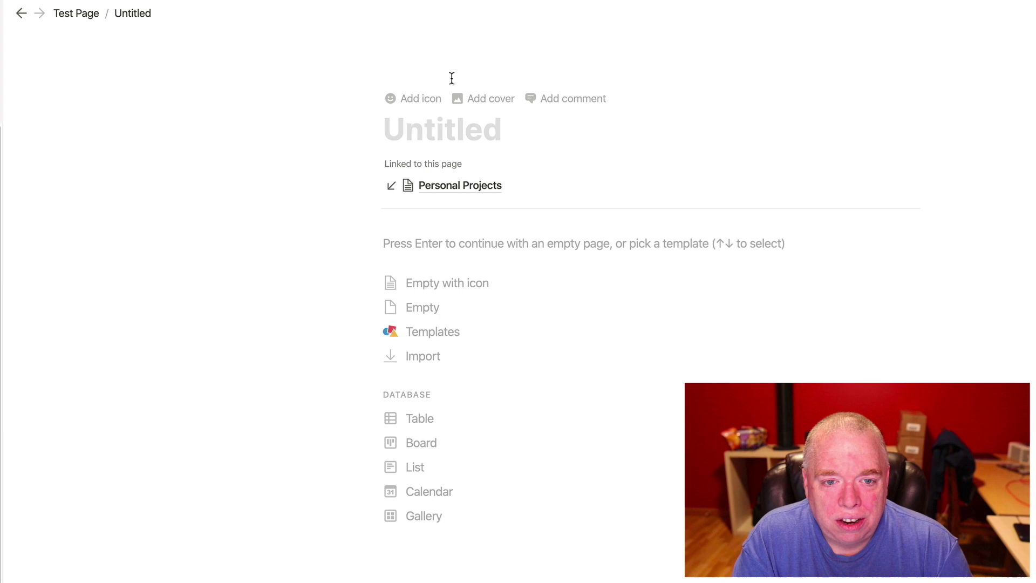
Name the empty new page 'New Pages' and go up to its parent, Test Page.
type("New P")
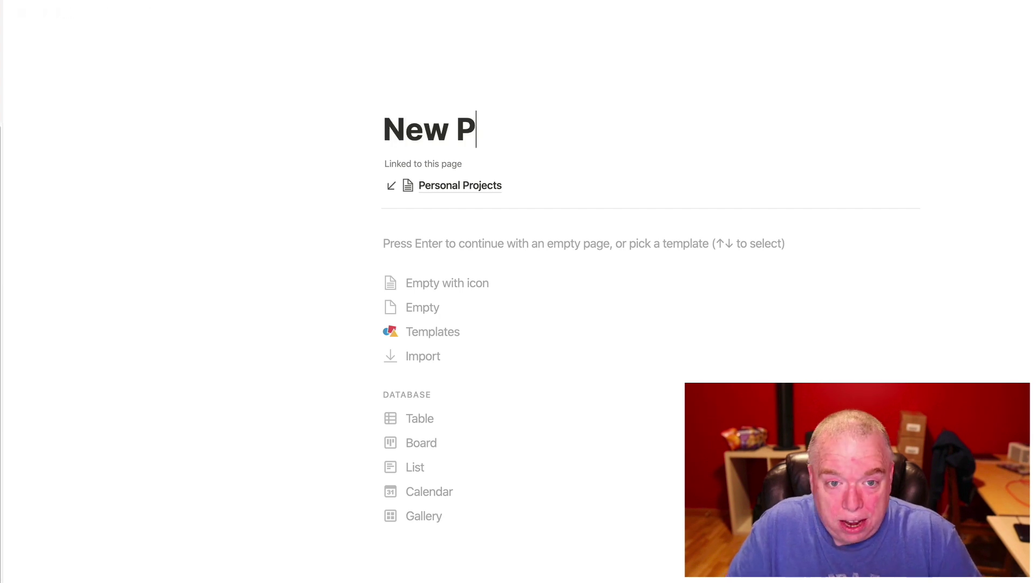
type("age")
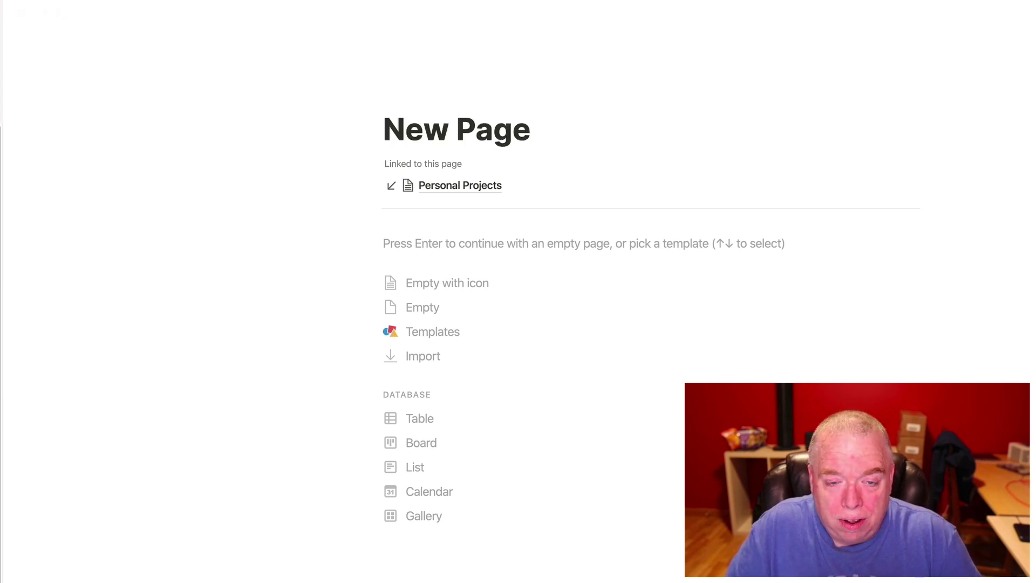
type("s")
key("Return")
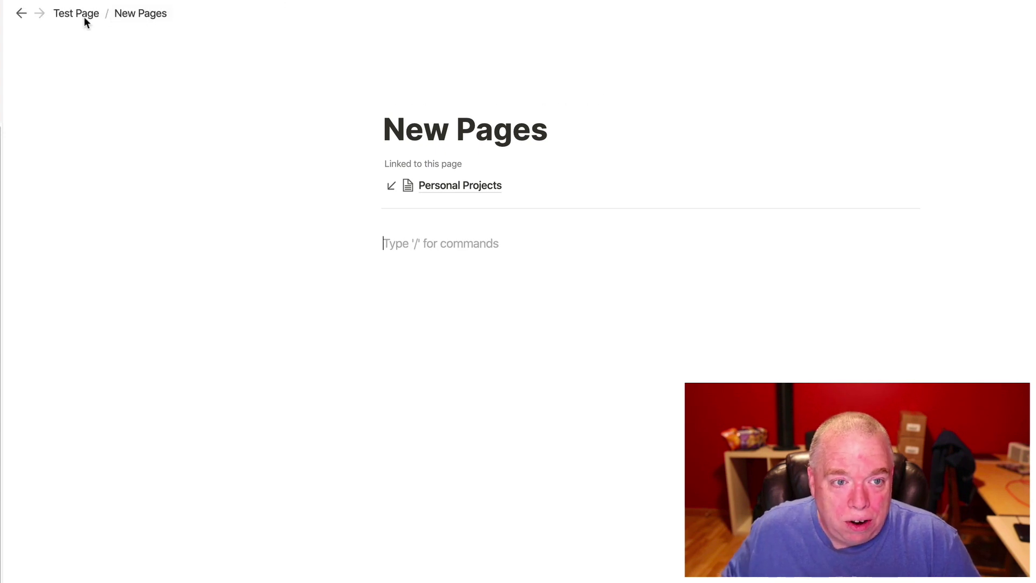
left_click(84, 16)
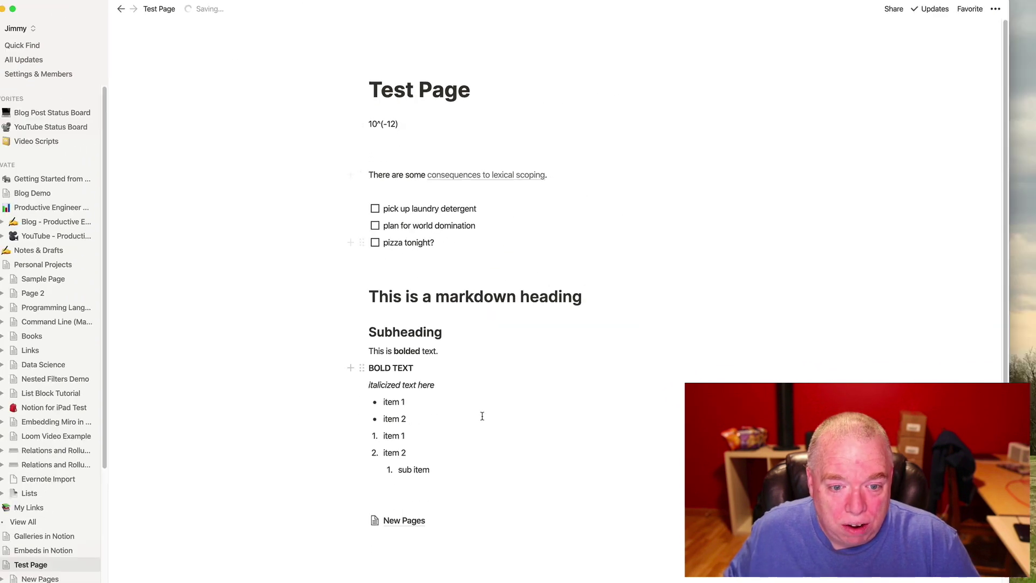
Open New Pages from Test Page, follow its backlink to Personal Projects, and reopen New Pages.
scroll(478, 433, "down", 2)
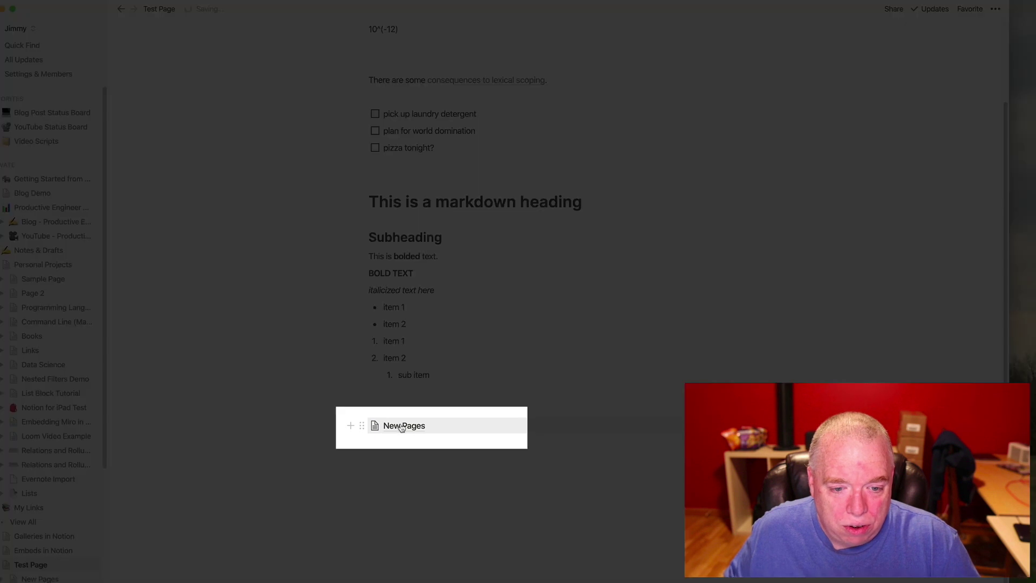
left_click(402, 426)
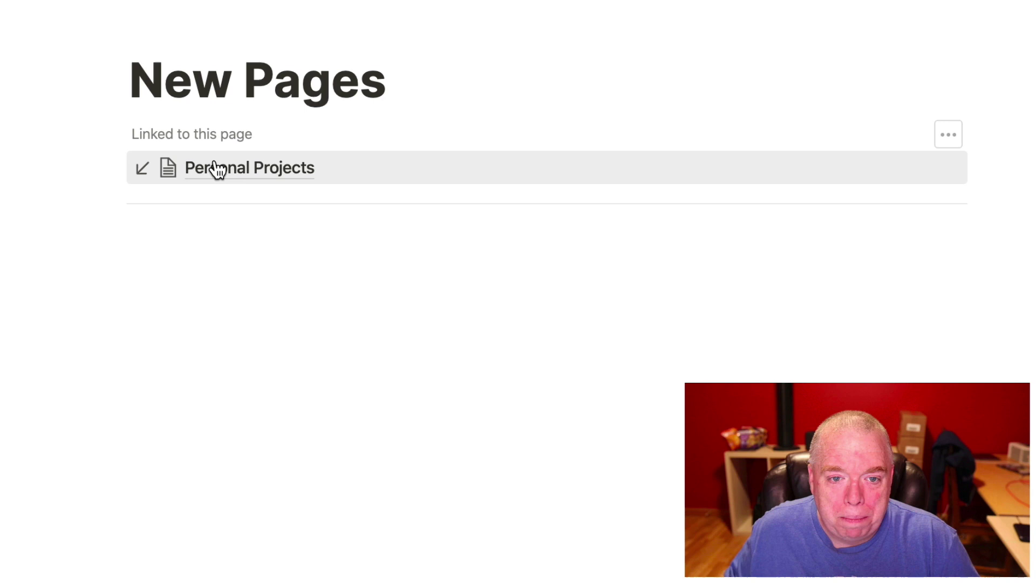
left_click(216, 175)
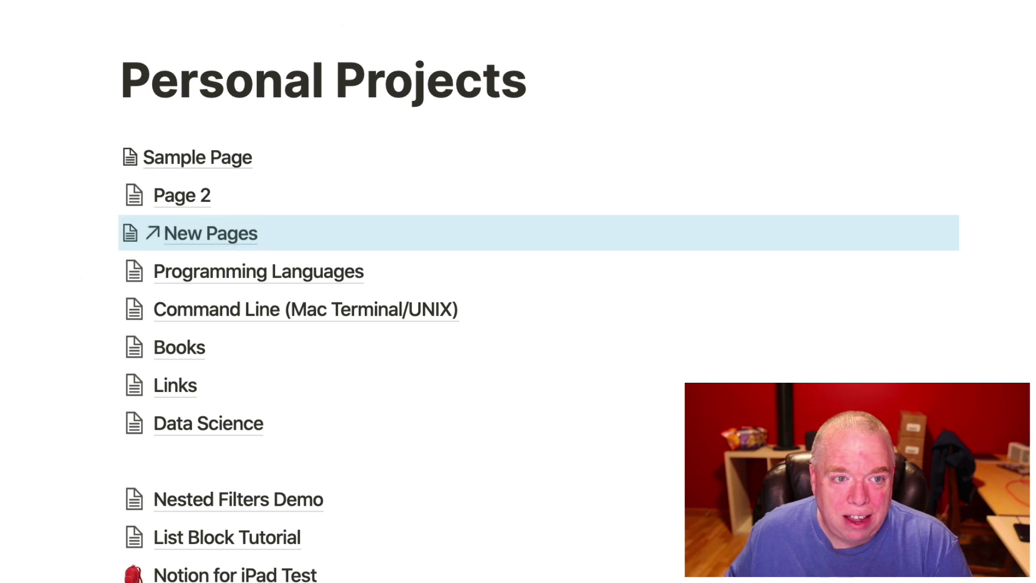
left_click(189, 237)
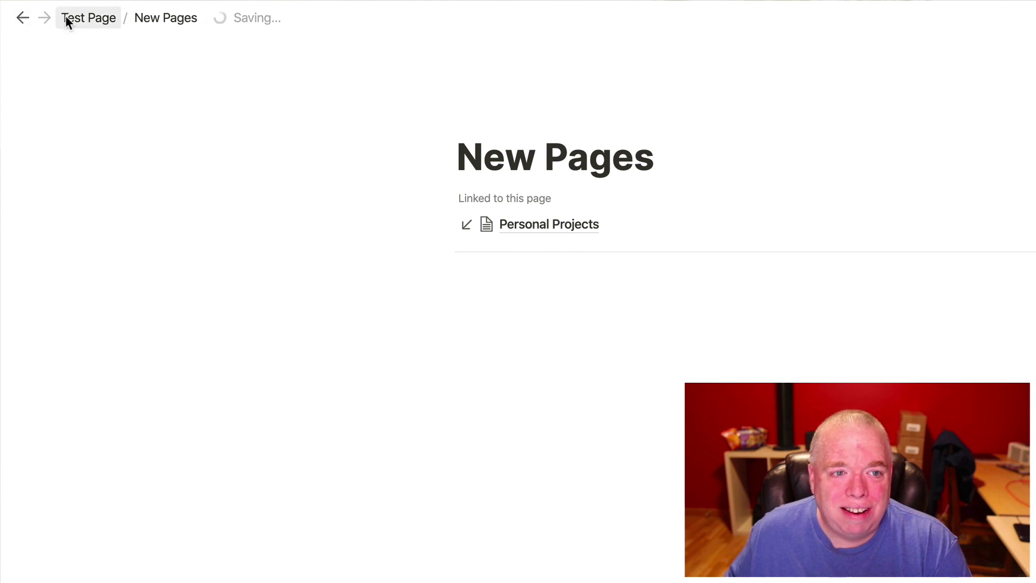
Return to Personal Projects and insert an empty block directly under its title.
left_click(22, 17)
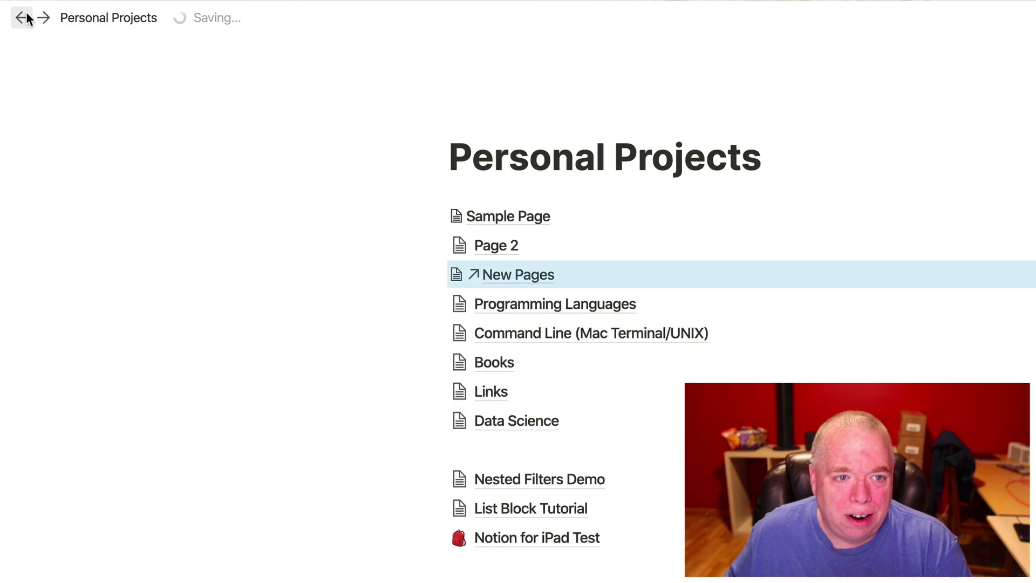
left_click(75, 22)
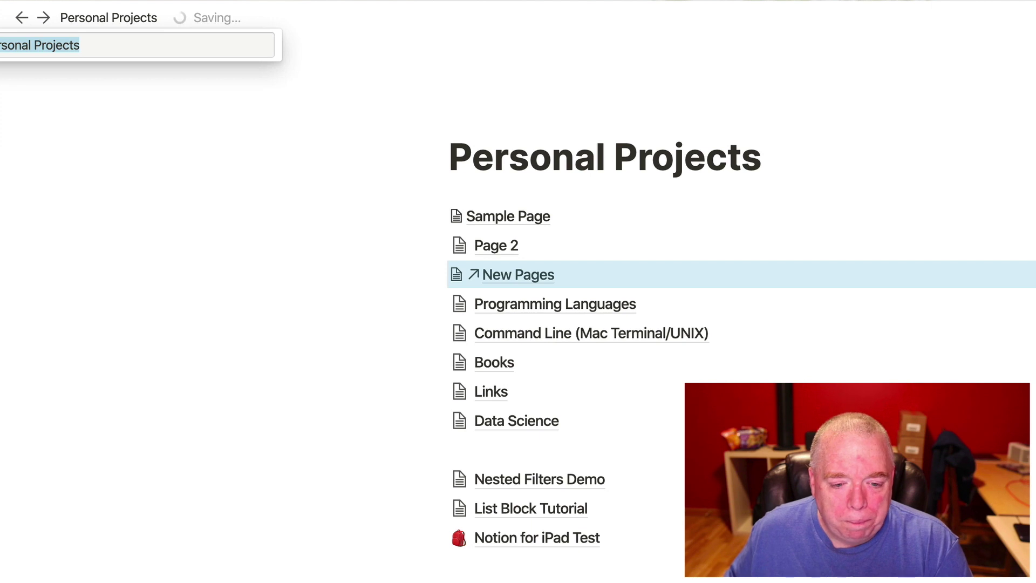
key("Escape")
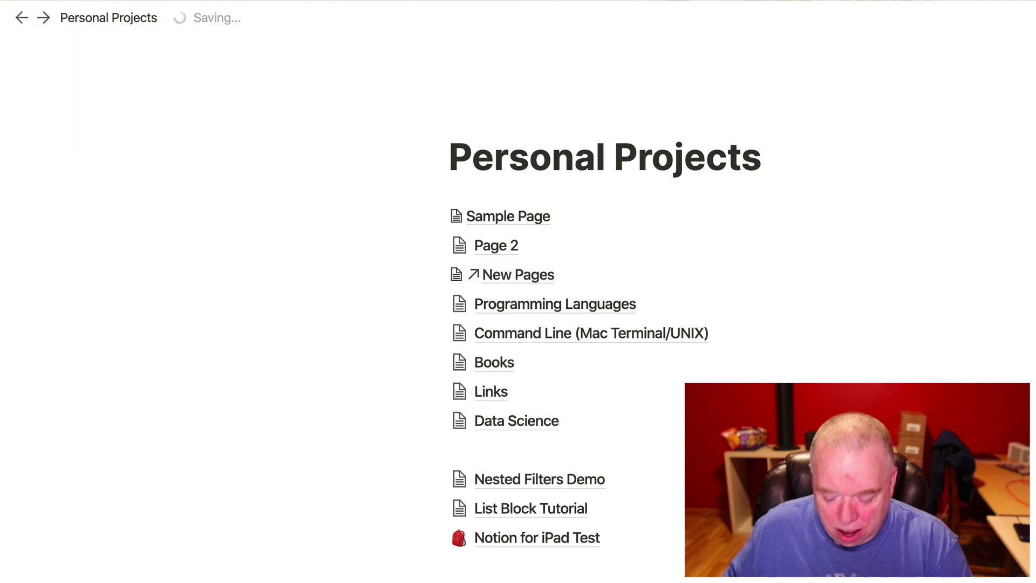
left_click(775, 157)
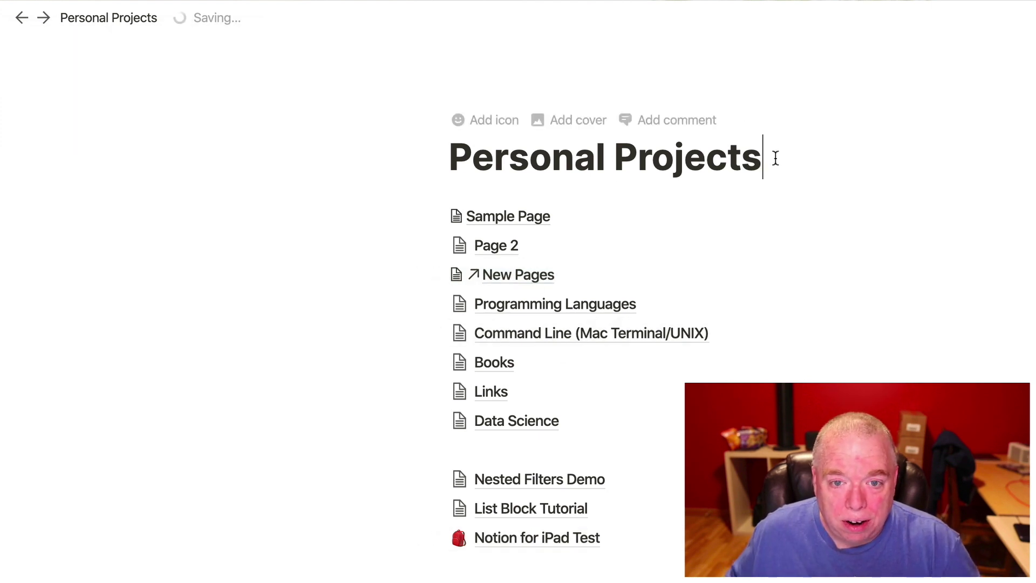
key("Return")
left_click(449, 216)
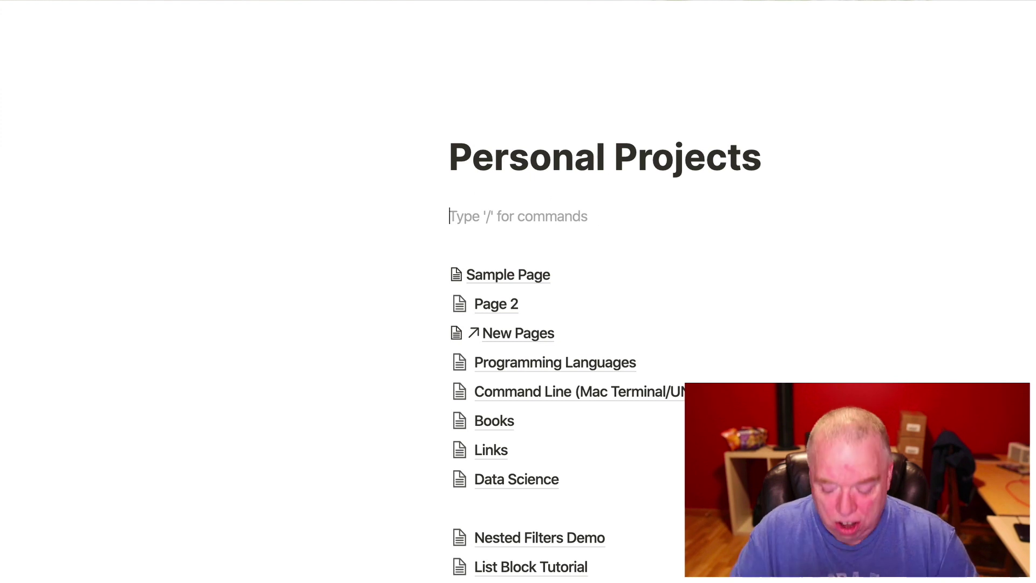
In that block, use [[ 'Add new page in...' to create a linked page inside Data Science.
type("[[")
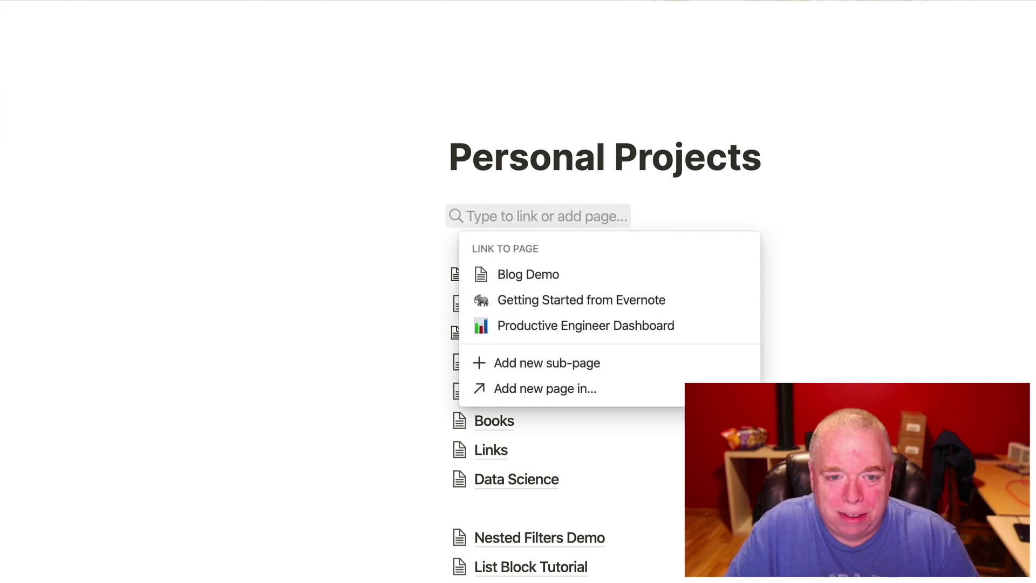
left_click(609, 386)
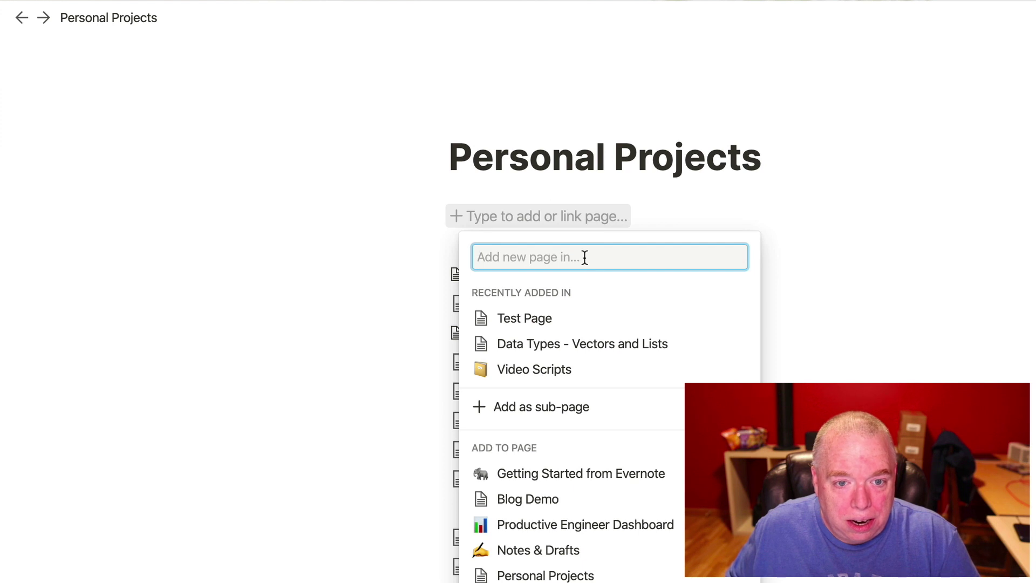
type("data")
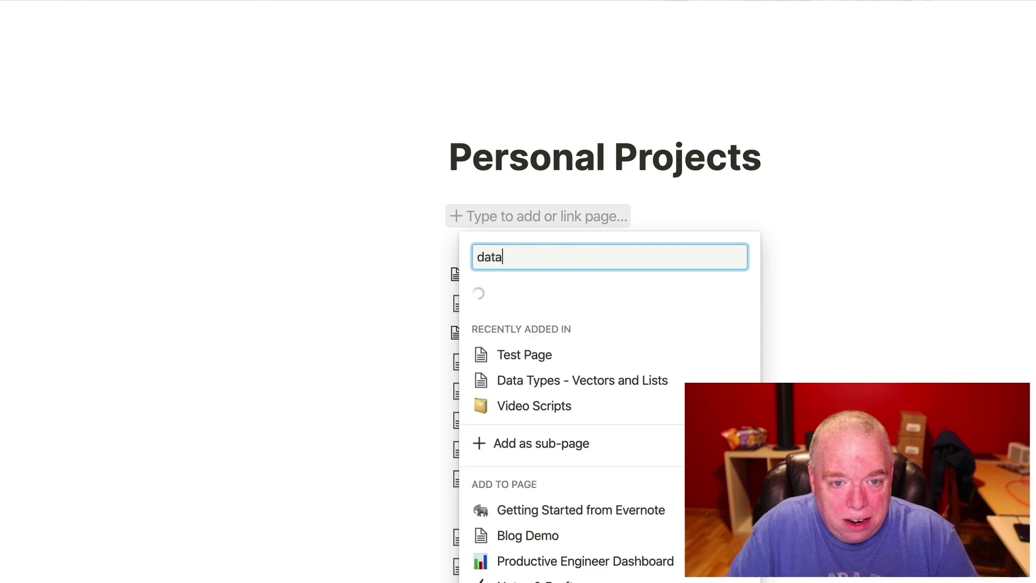
type(" scie")
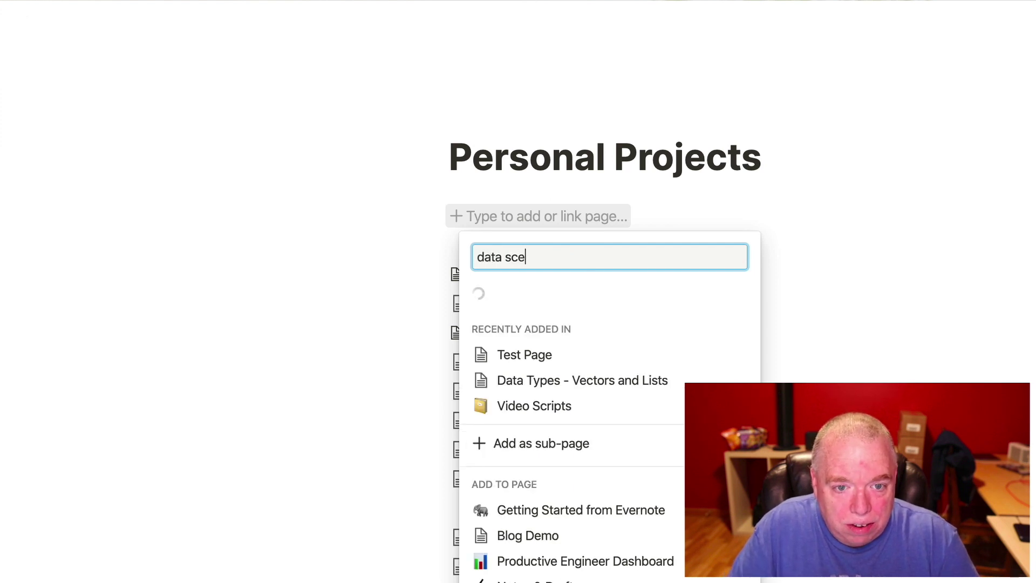
type("nce")
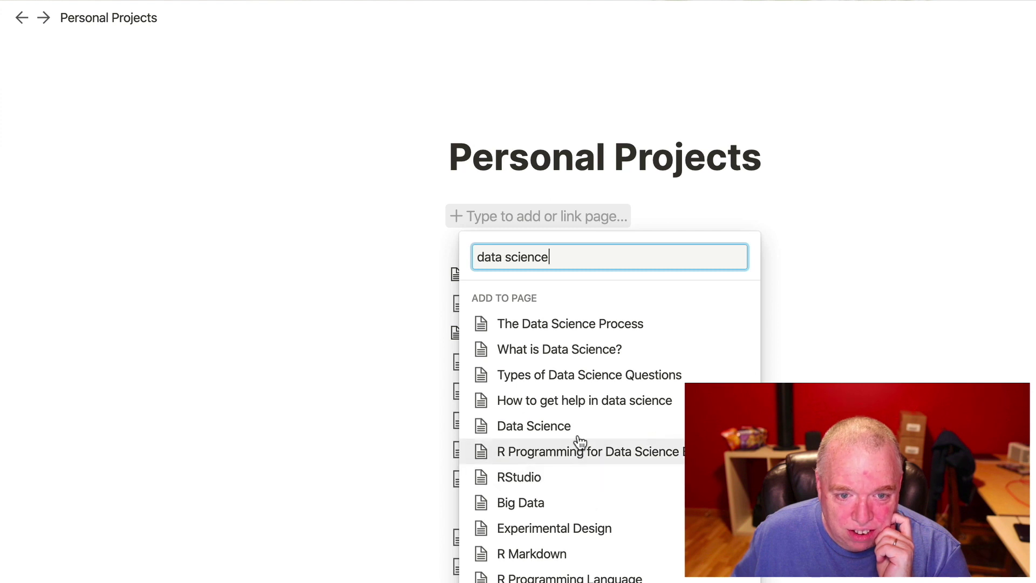
left_click(580, 436)
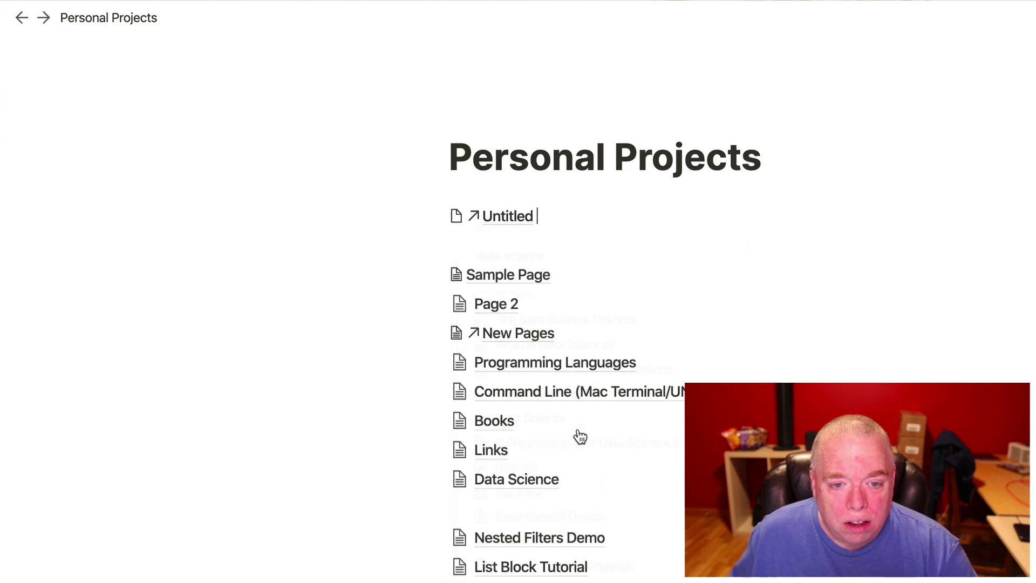
Title the new page 'New Data Science Content', then follow its backlink to Personal Projects.
left_click(516, 218)
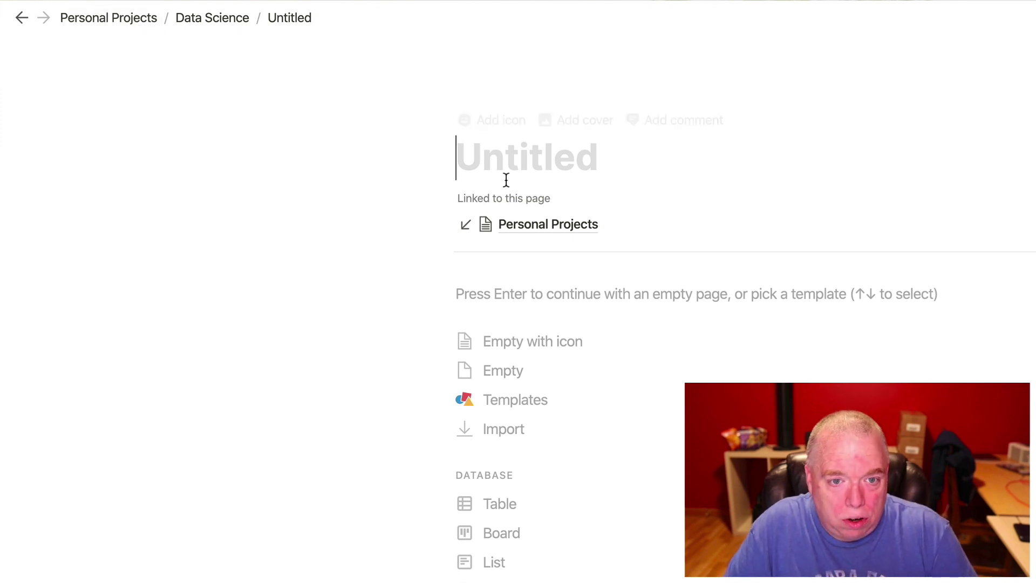
type("New Data Sc")
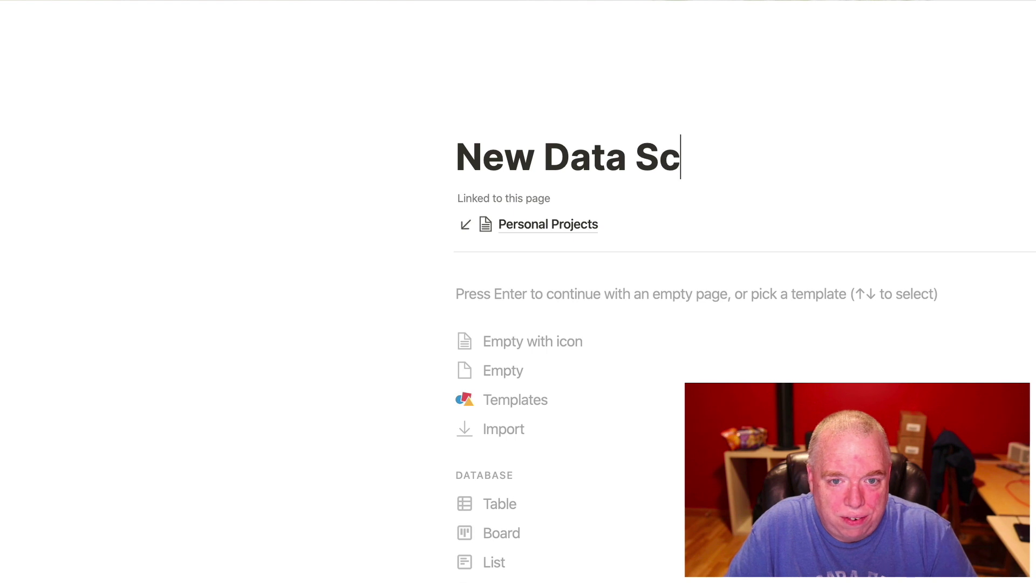
type("ience Content")
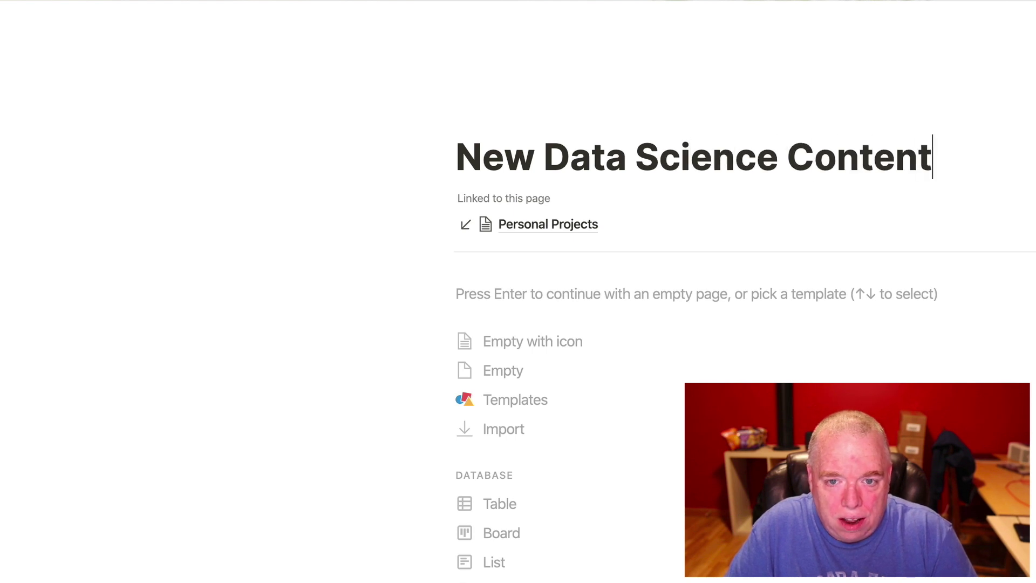
key("Return")
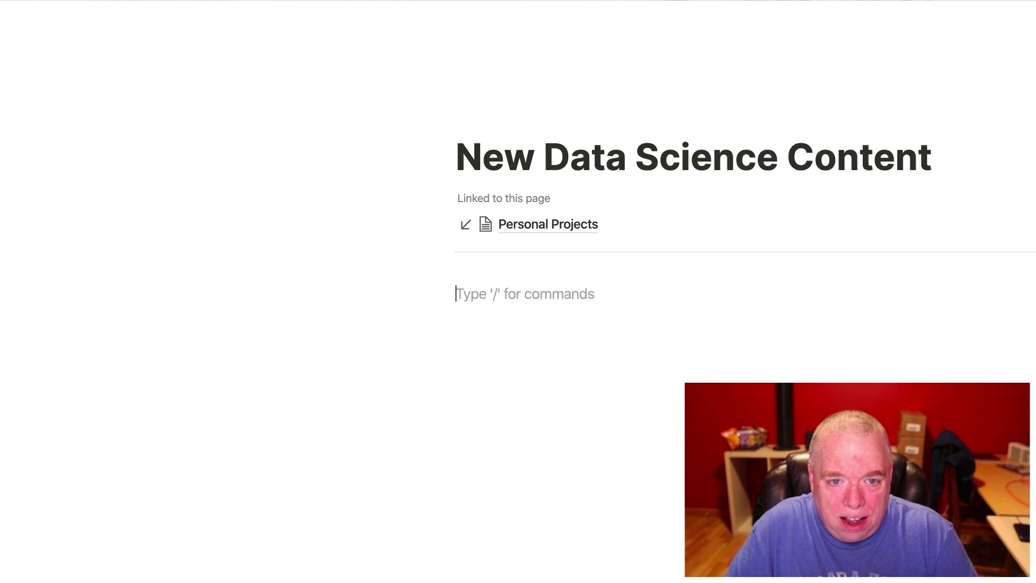
left_click(536, 225)
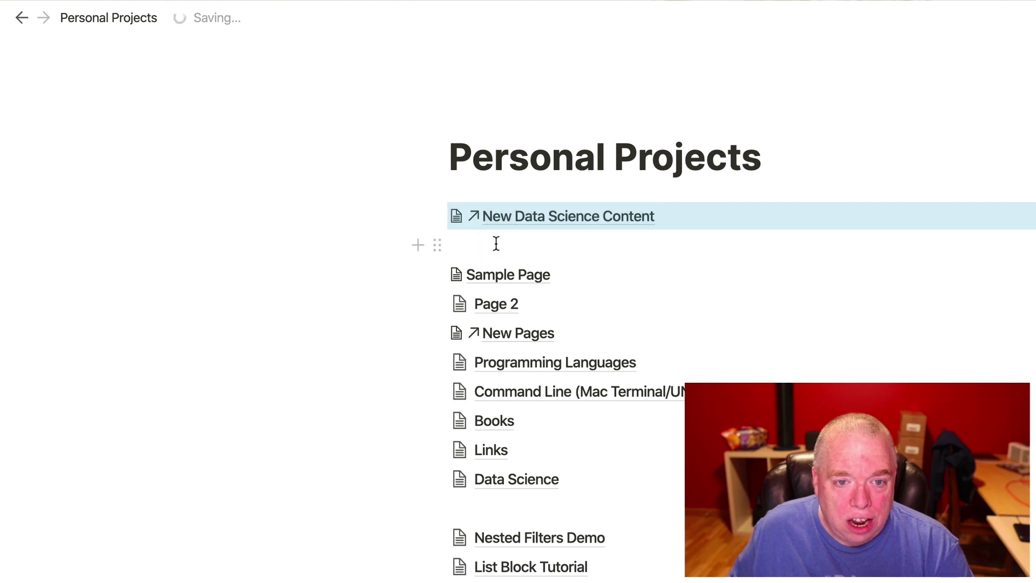
Follow the Data Science link from Personal Projects to its page.
left_click(533, 479)
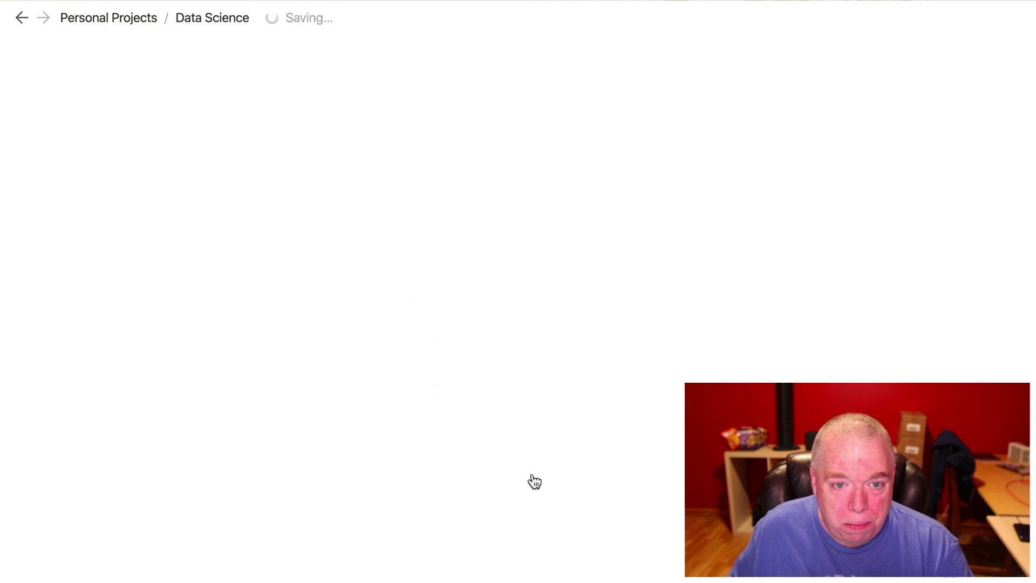